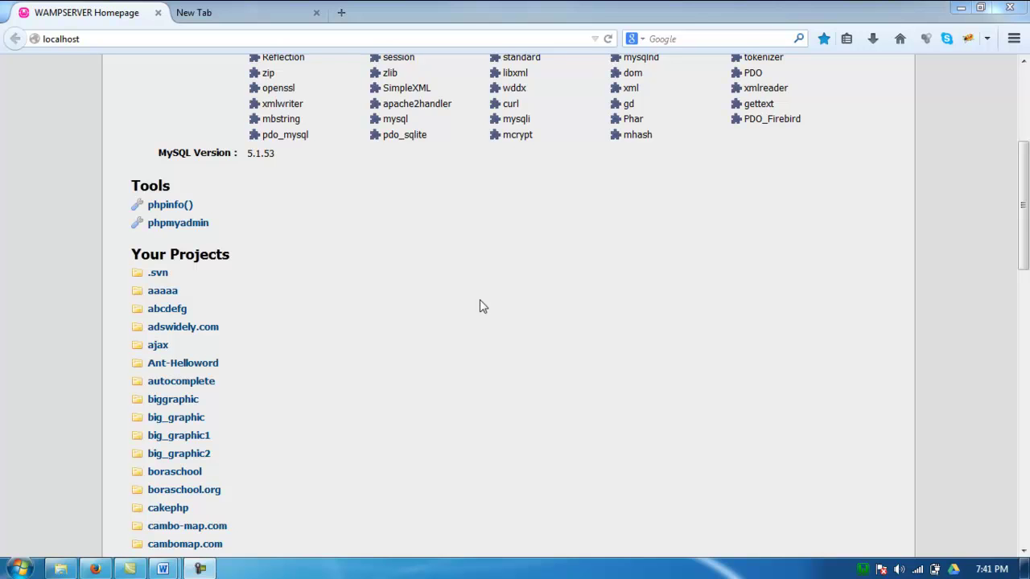
# Scroll back to the top of the WampServer localhost homepage
pyautogui.moveTo(1019, 184); pyautogui.dragTo(1006, 103)
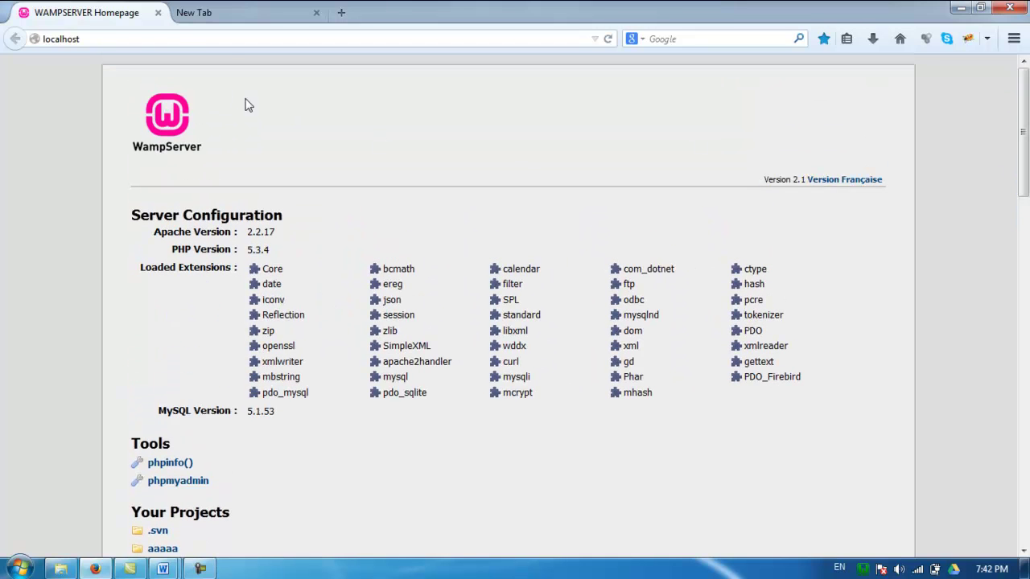
# Go to wordpress.org in the new browser tab
pyautogui.click(242, 14)
pyautogui.click(258, 39)
pyautogui.write('wordpress.org/')
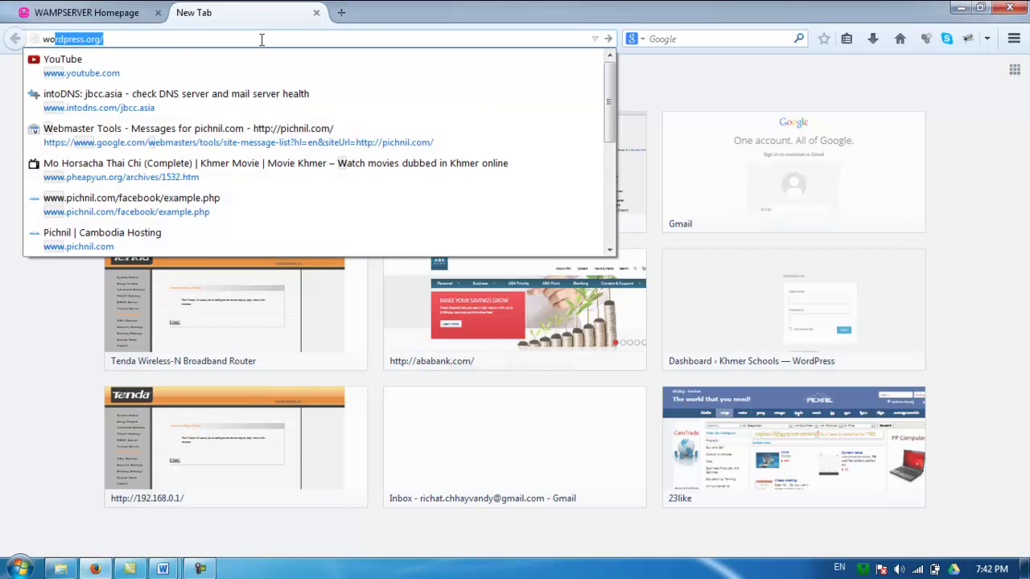
pyautogui.press('Return')
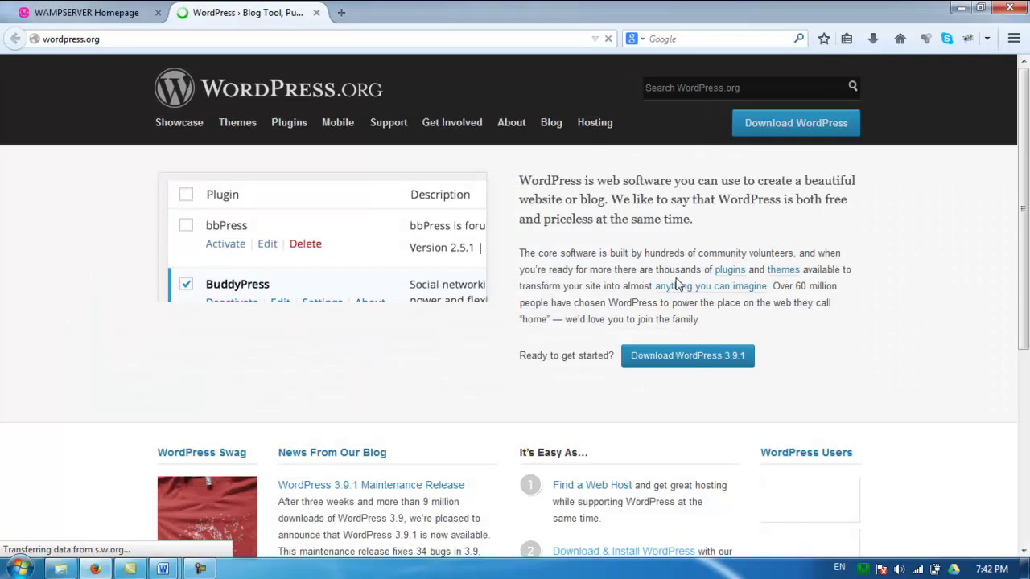
# Download and save the WordPress 3.9.1 zip, then open its containing folder
pyautogui.click(691, 360)
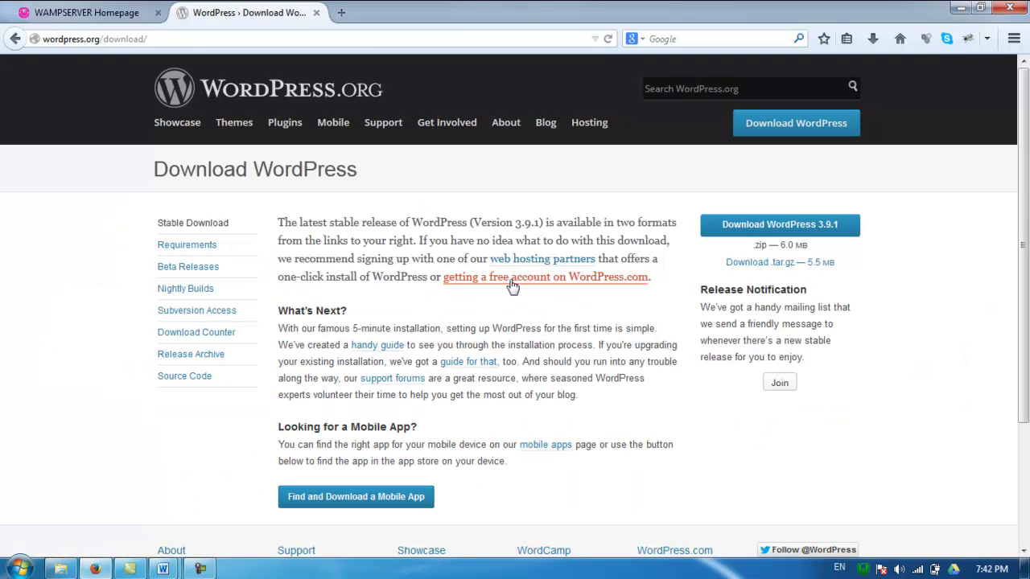
pyautogui.click(733, 232)
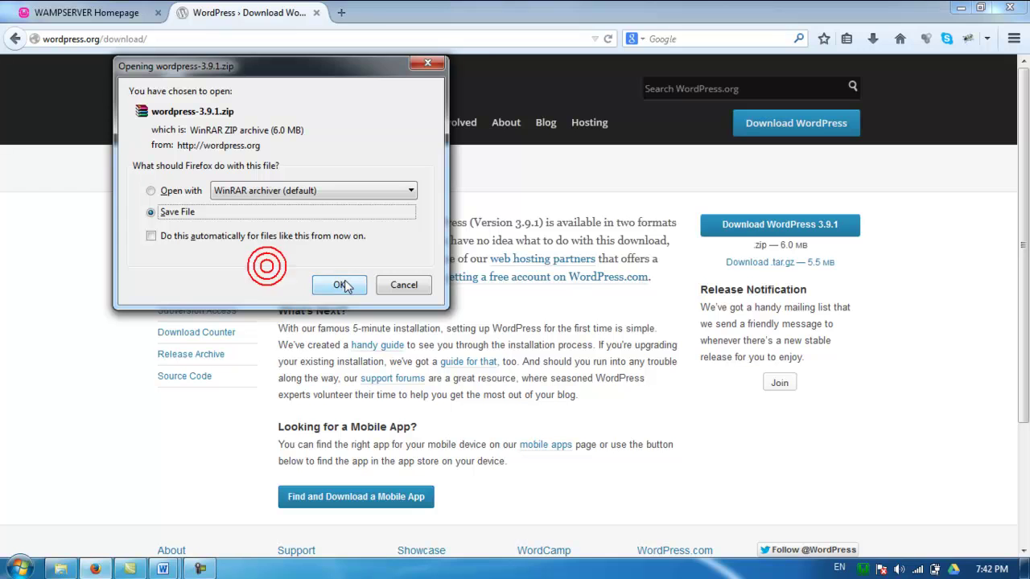
pyautogui.click(338, 285)
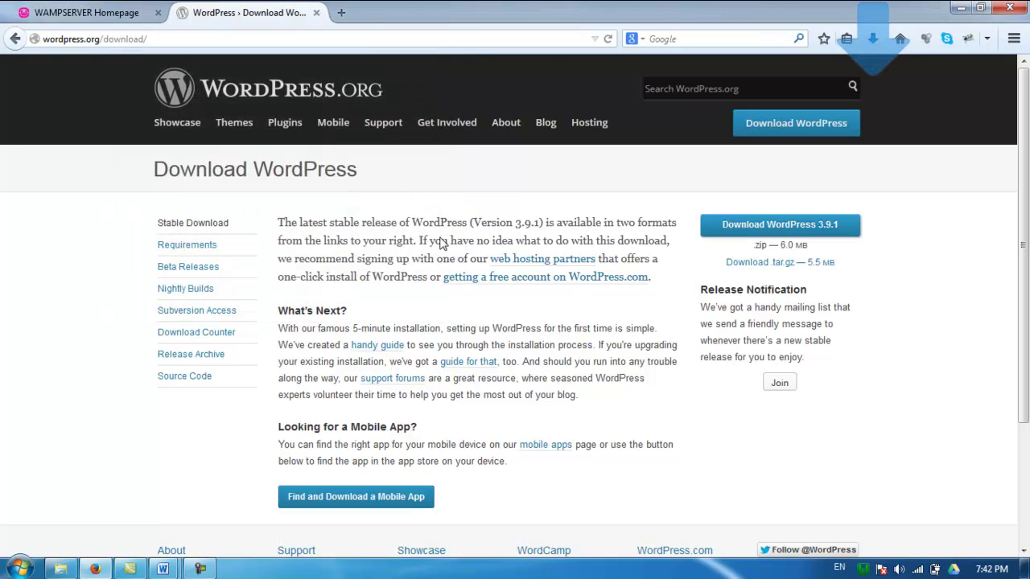
pyautogui.click(869, 42)
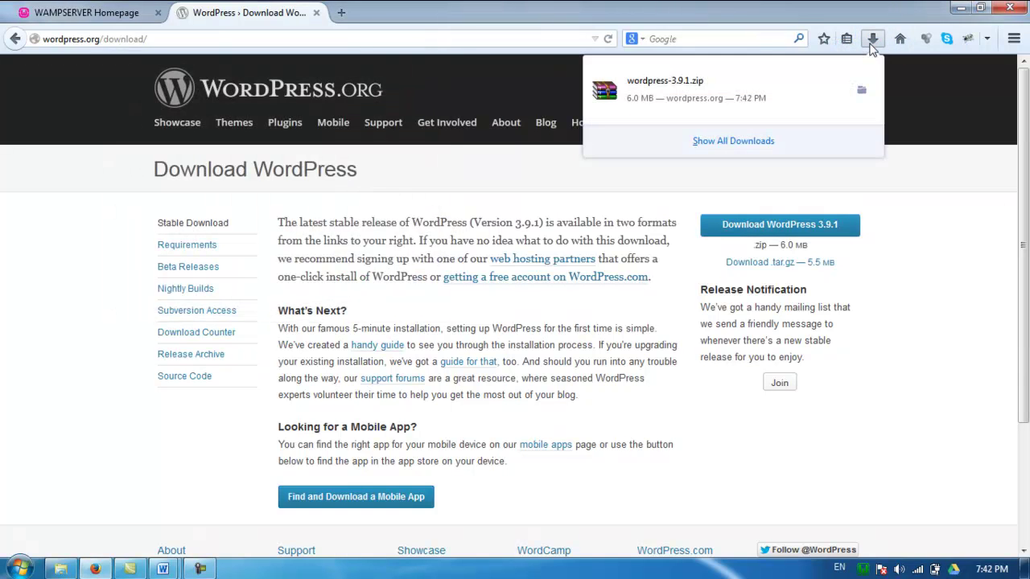
pyautogui.click(862, 89)
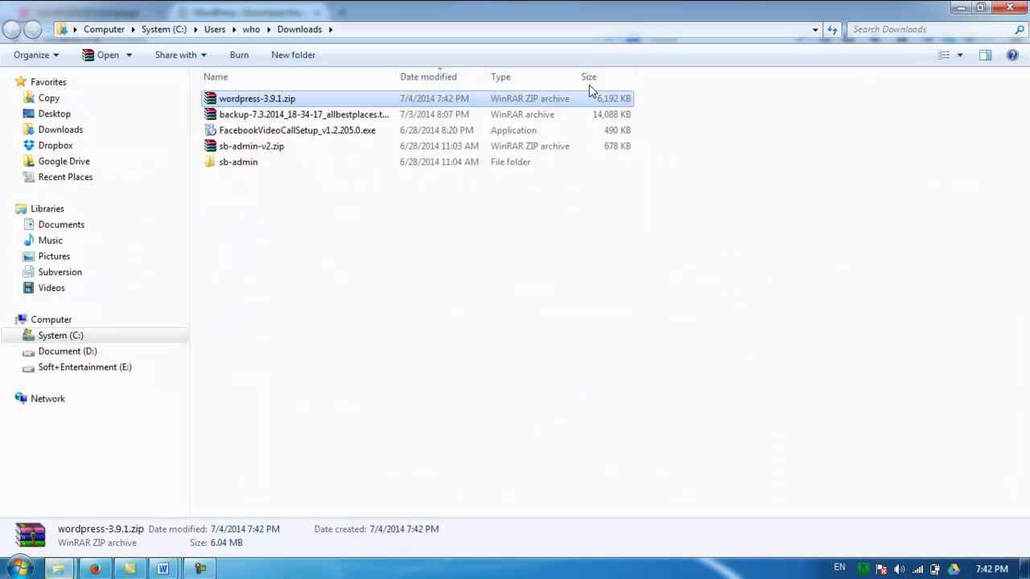
# Navigate from Downloads to the C:\wamp\www folder
pyautogui.click(268, 99)
pyautogui.click(209, 99)
pyautogui.click(51, 320)
pyautogui.doubleClick(245, 111)
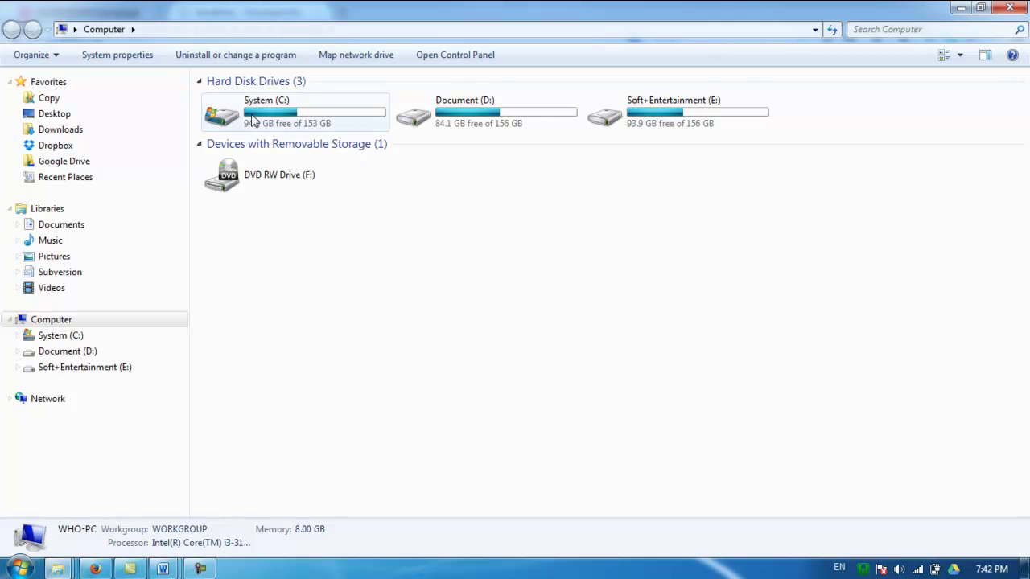
pyautogui.doubleClick(239, 369)
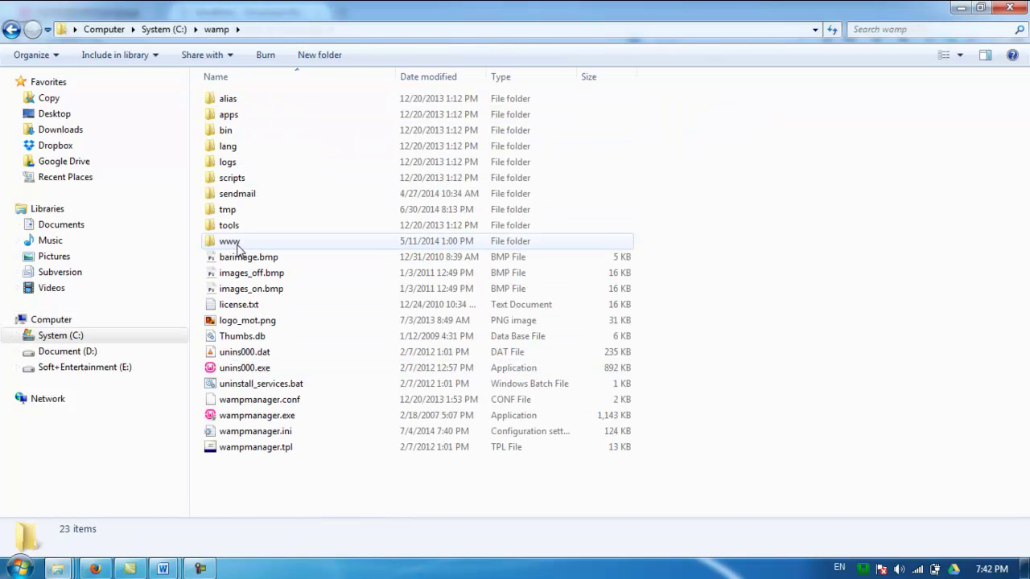
pyautogui.doubleClick(233, 245)
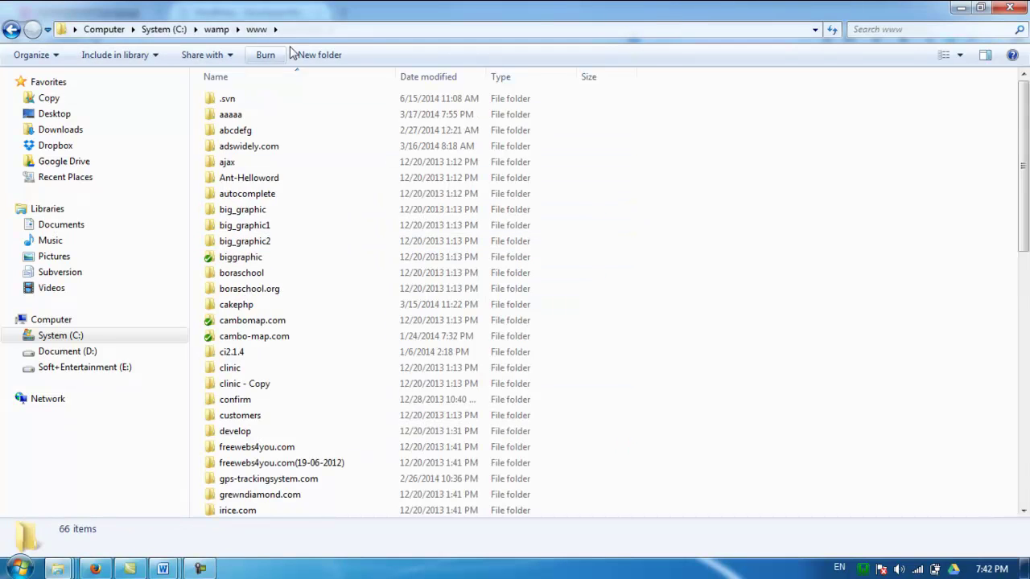
# Create a new folder named mywordpress in www and open it
pyautogui.click(318, 54)
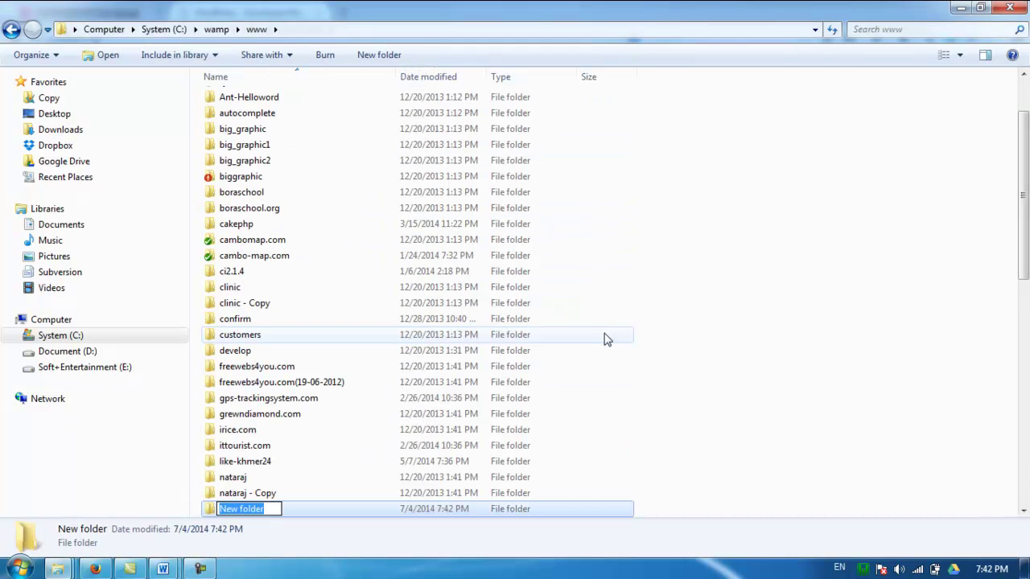
pyautogui.write('my')
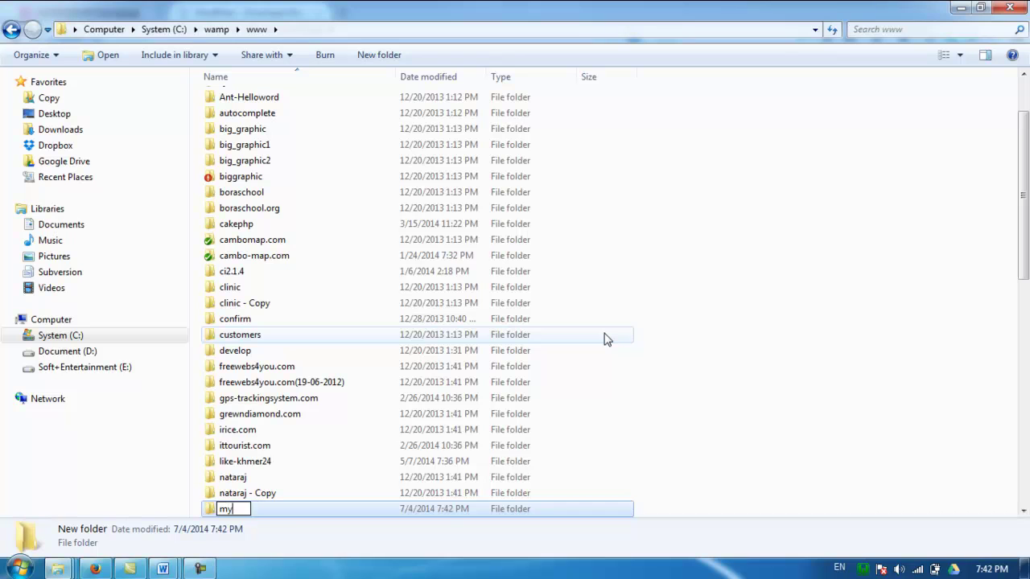
pyautogui.write('wordpress')
pyautogui.press('Return')
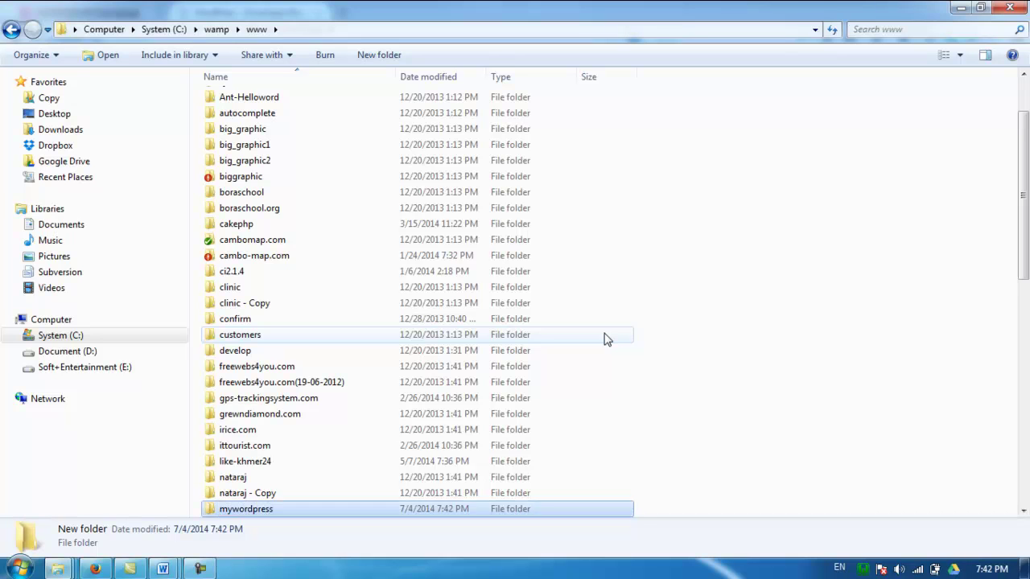
pyautogui.press('Return')
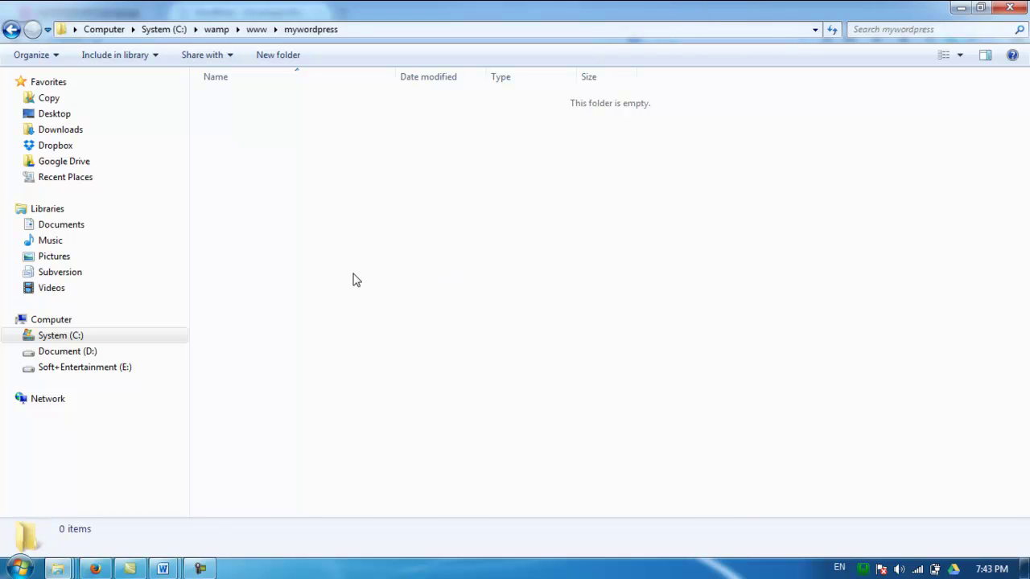
# Open wordpress-3.9.1.zip in WinRAR beside the mywordpress Explorer window
pyautogui.moveTo(446, 9); pyautogui.dragTo(715, 163)
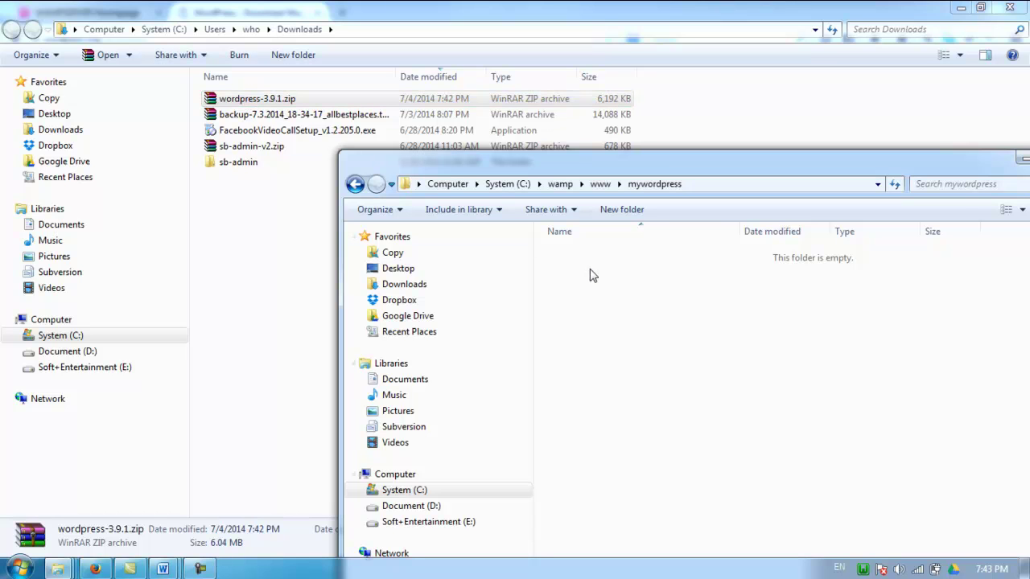
pyautogui.click(271, 98)
pyautogui.doubleClick(271, 98)
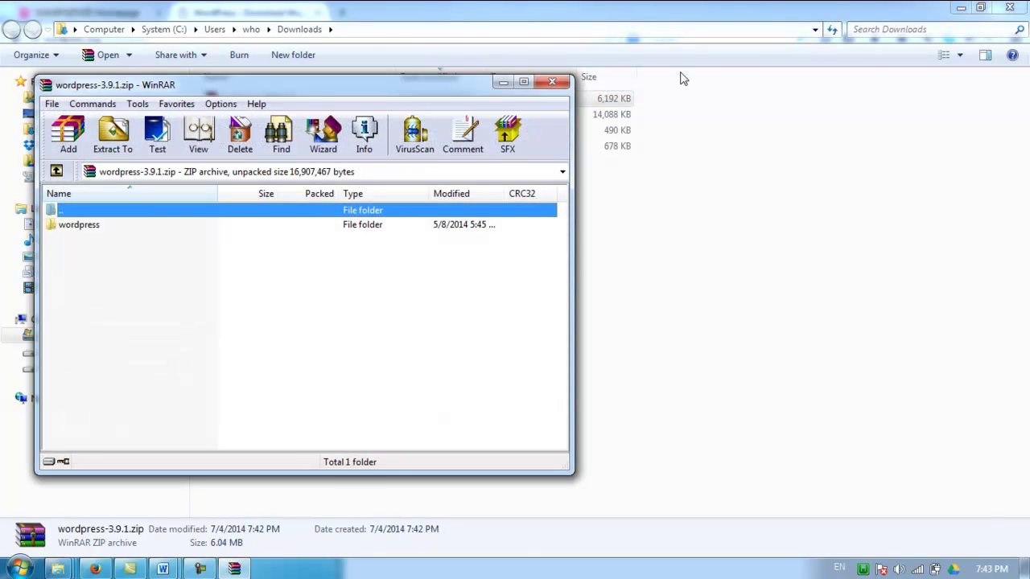
pyautogui.moveTo(58, 569)
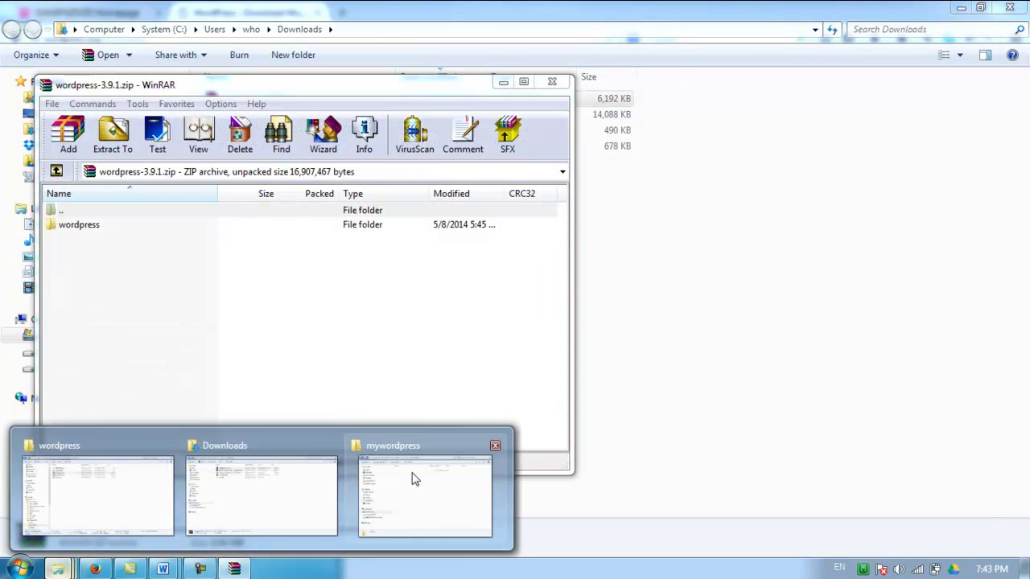
pyautogui.click(415, 478)
pyautogui.moveTo(499, 175); pyautogui.dragTo(522, 120)
# Extract every file from the archive's wordpress folder into mywordpress
pyautogui.doubleClick(74, 226)
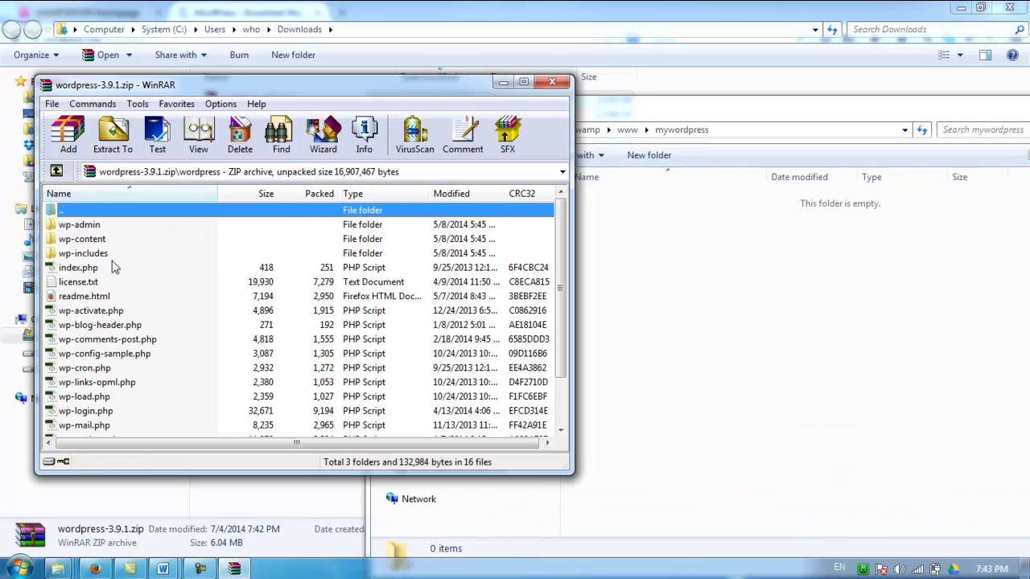
pyautogui.click(102, 224)
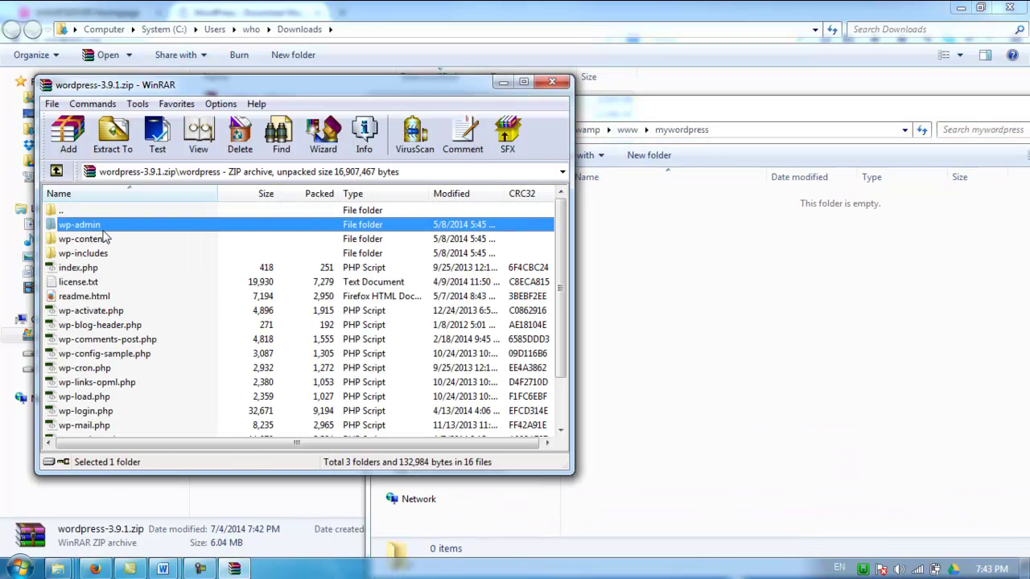
pyautogui.hotkey('ctrl', 'a')
pyautogui.moveTo(85, 235); pyautogui.dragTo(692, 334)
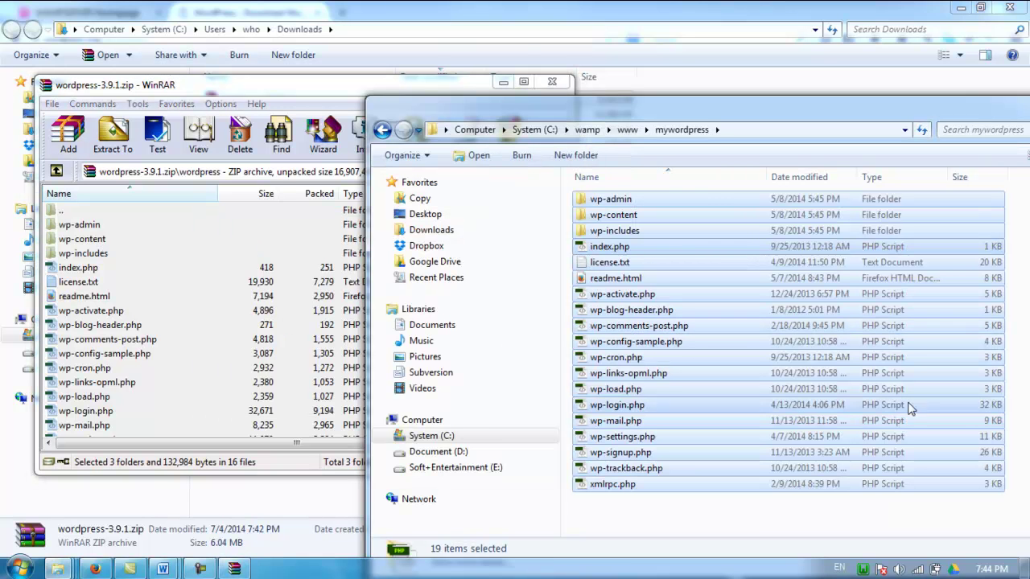
# Confirm that mywordpress now holds all 19 extracted items
pyautogui.moveTo(830, 112); pyautogui.dragTo(649, 71)
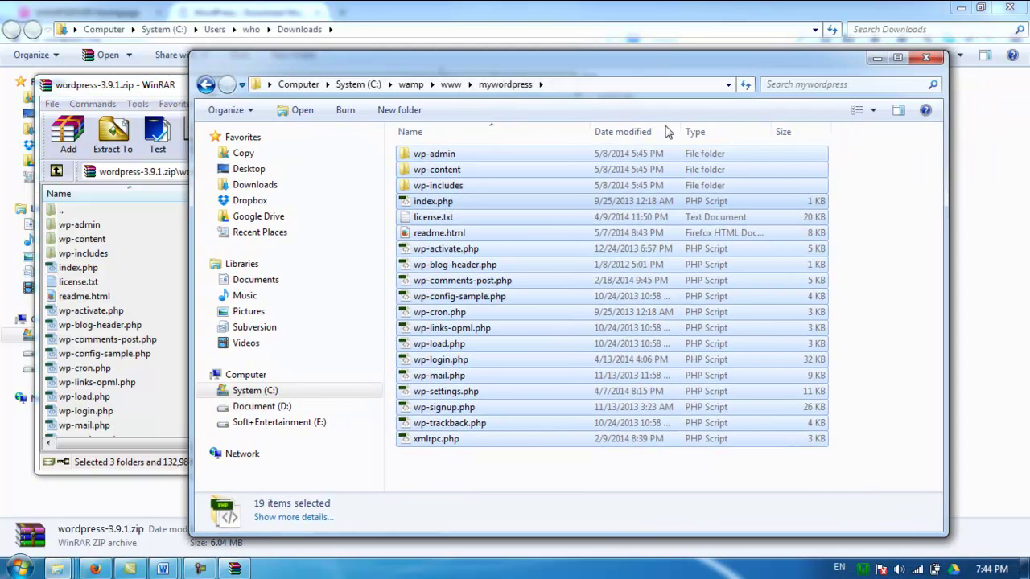
pyautogui.click(851, 290)
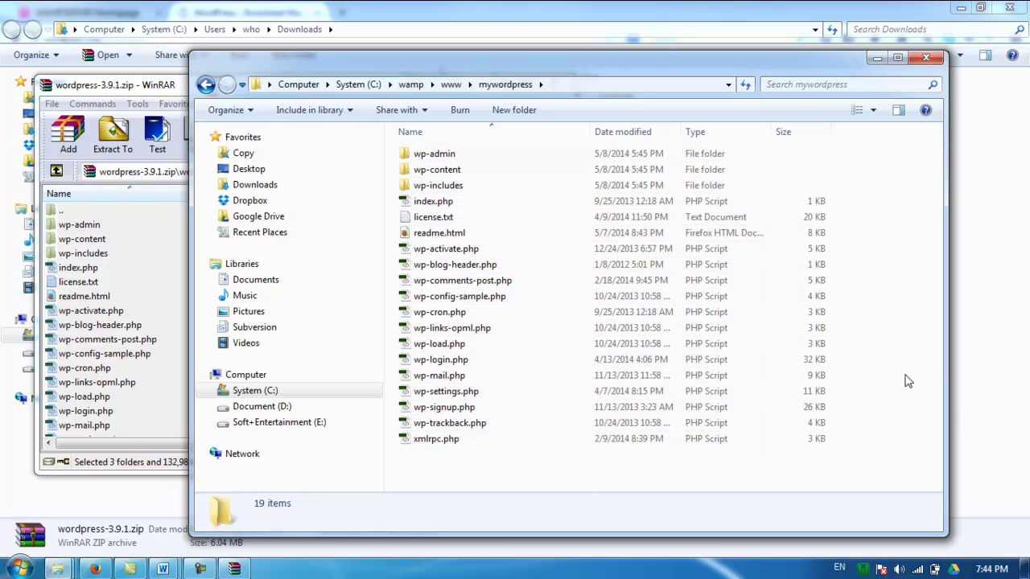
pyautogui.moveTo(885, 467); pyautogui.dragTo(427, 155)
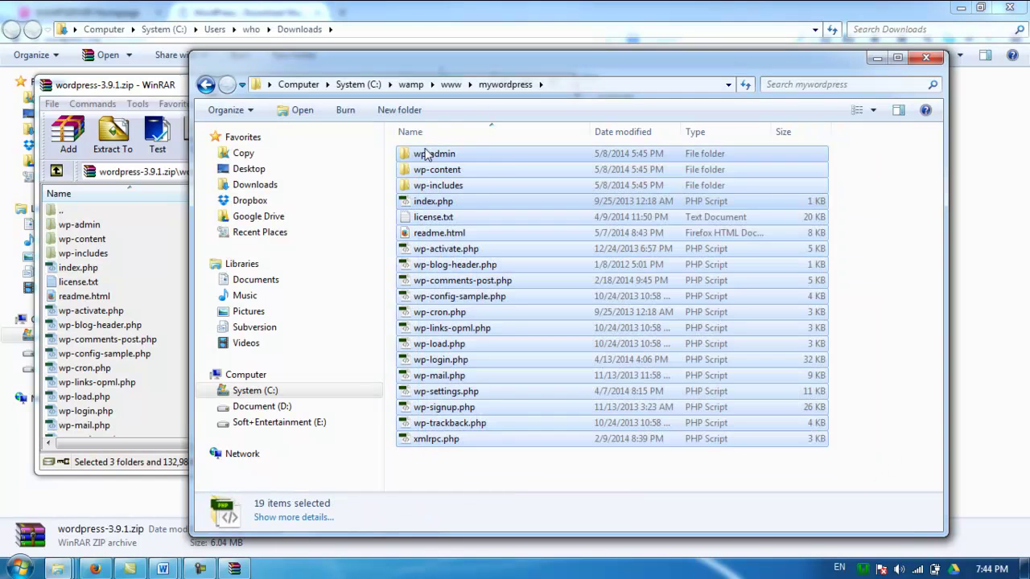
pyautogui.click(872, 257)
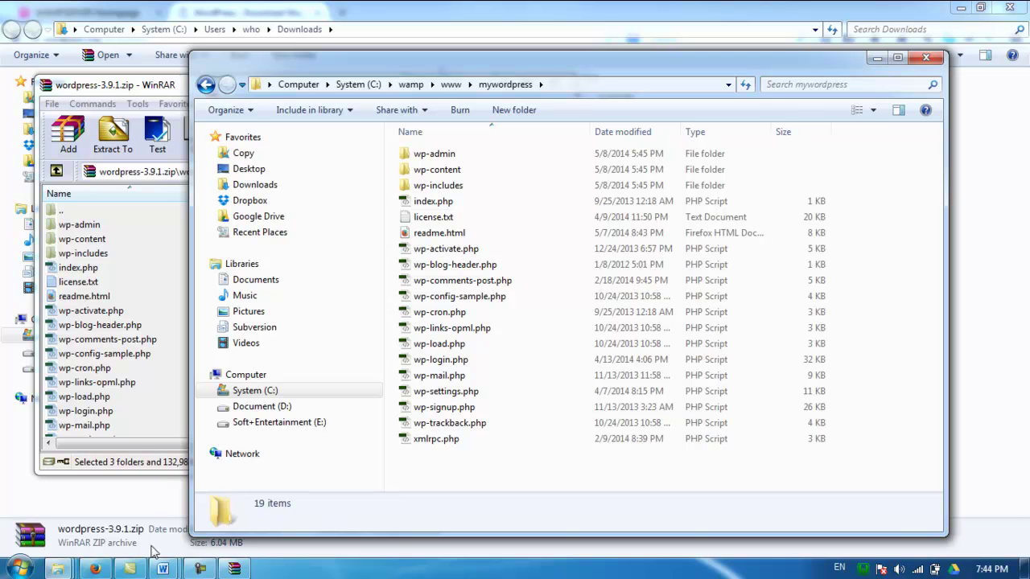
pyautogui.click(103, 571)
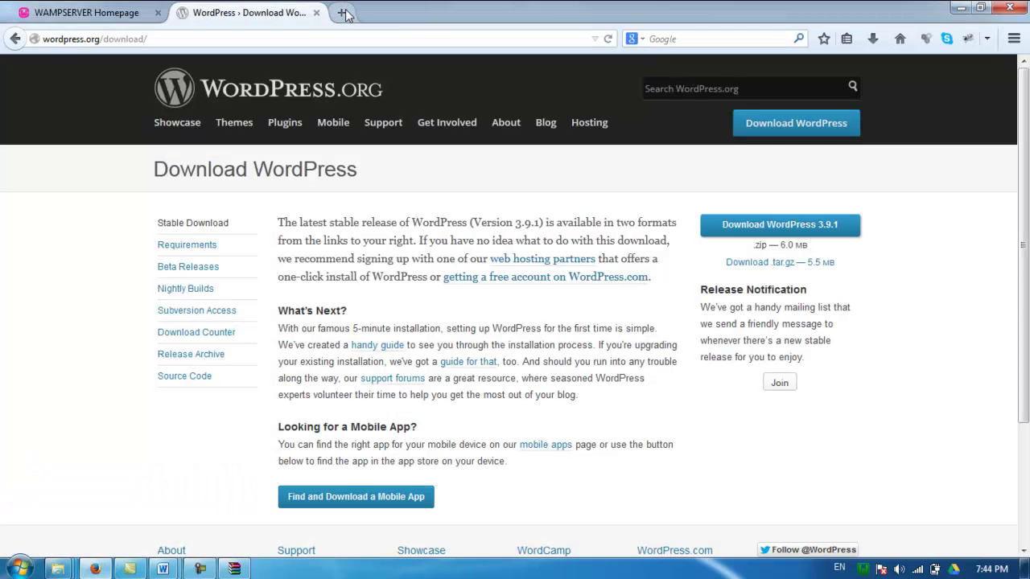
# Open phpMyAdmin 3.3.9 from the localhost WampServer homepage tab
pyautogui.click(117, 12)
pyautogui.click(140, 34)
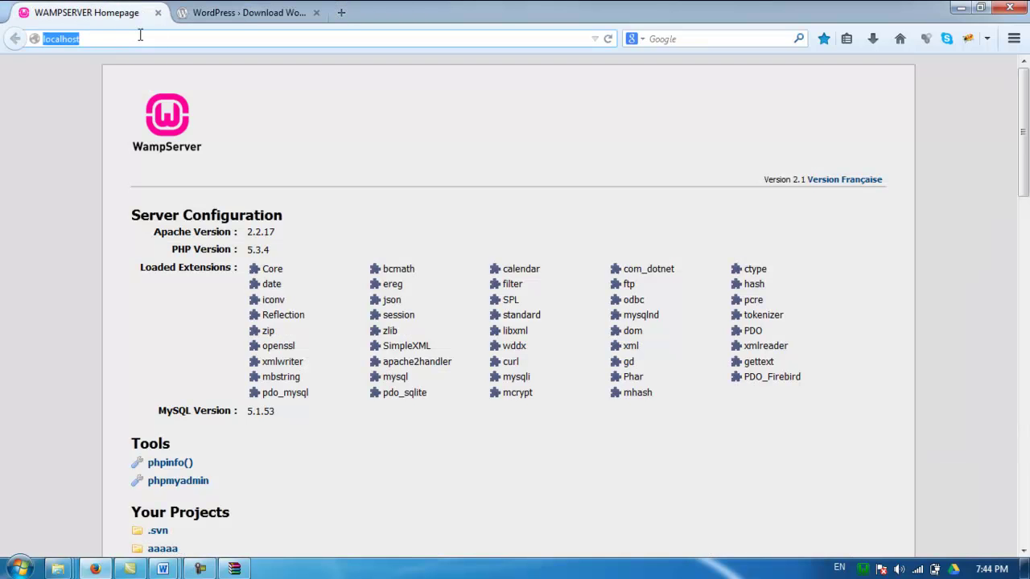
pyautogui.click(140, 34)
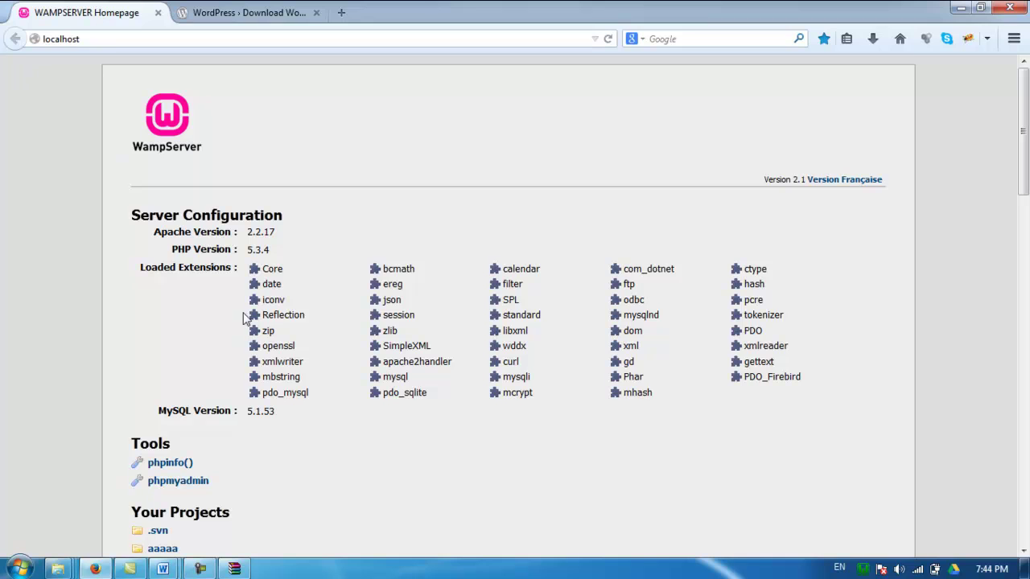
pyautogui.click(198, 483)
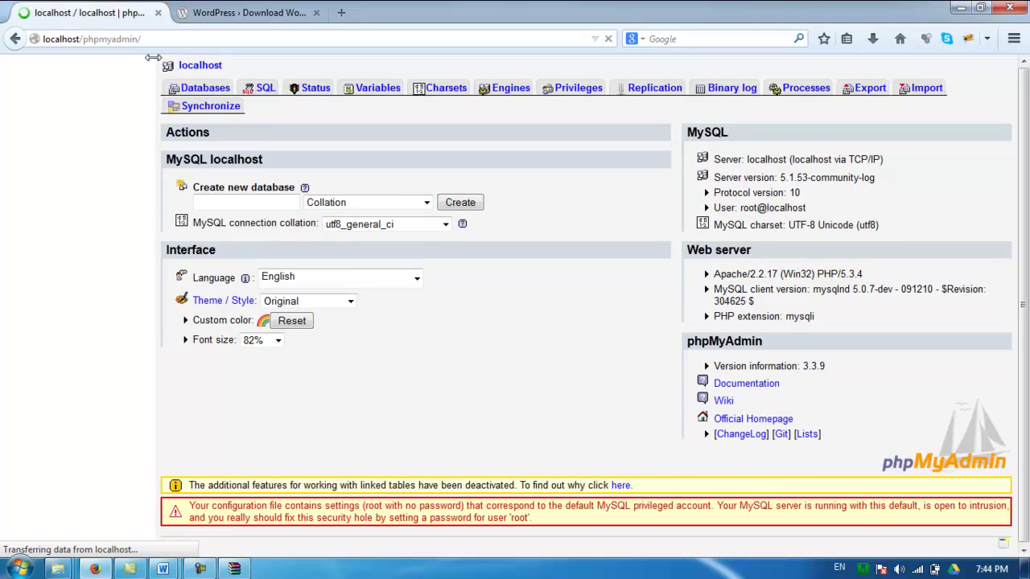
# Create database 'mywordress' with utf8_general_ci collation and copy its name
pyautogui.click(232, 201)
pyautogui.click(236, 202)
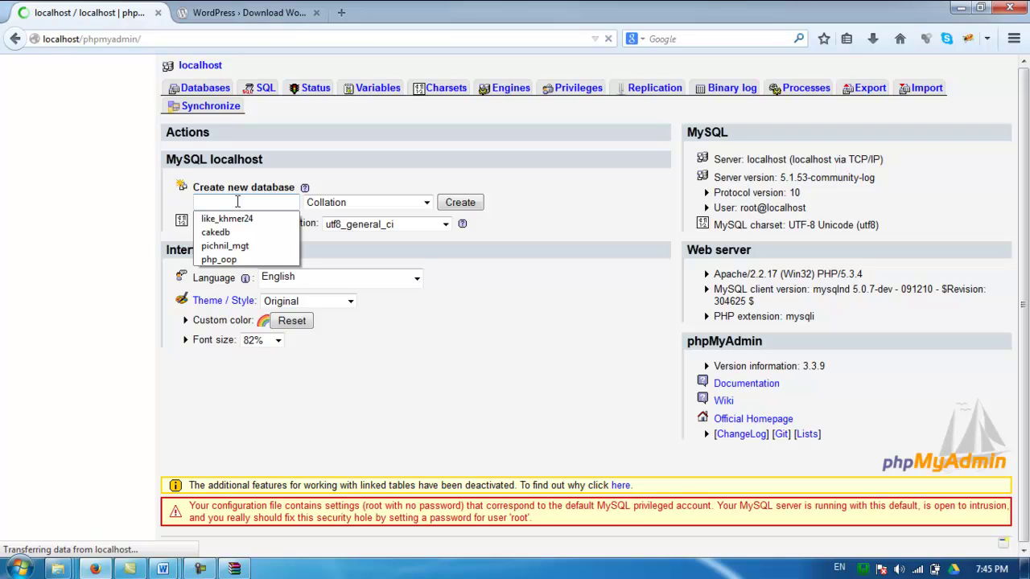
pyautogui.write('my')
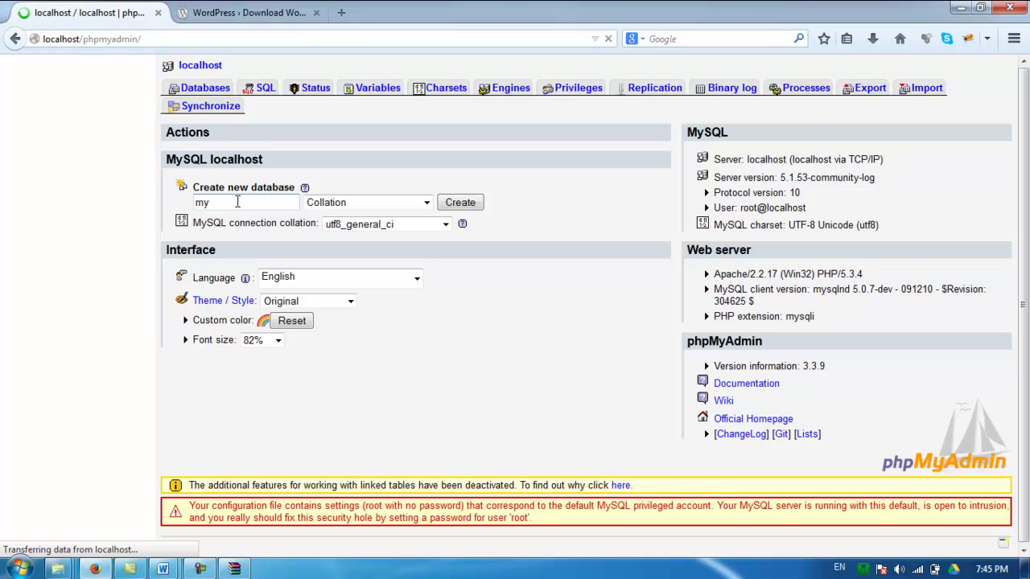
pyautogui.write('press')
pyautogui.click(372, 203)
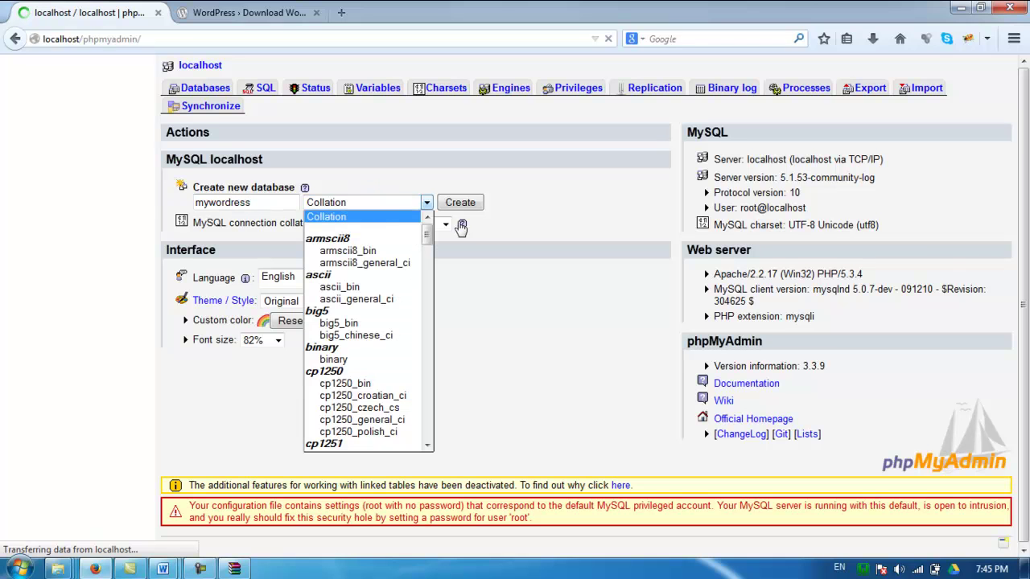
pyautogui.moveTo(429, 236); pyautogui.dragTo(424, 421)
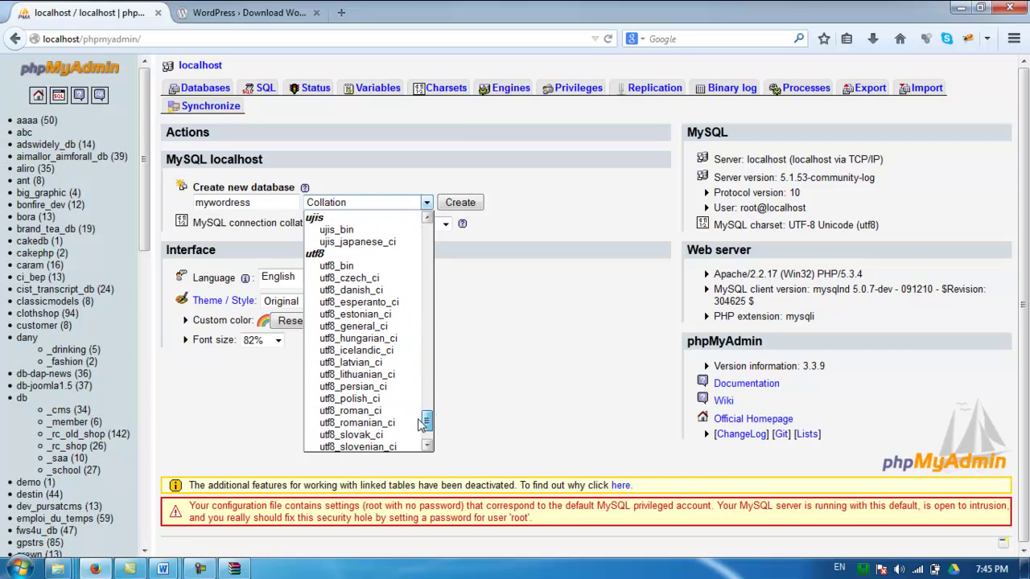
pyautogui.click(363, 327)
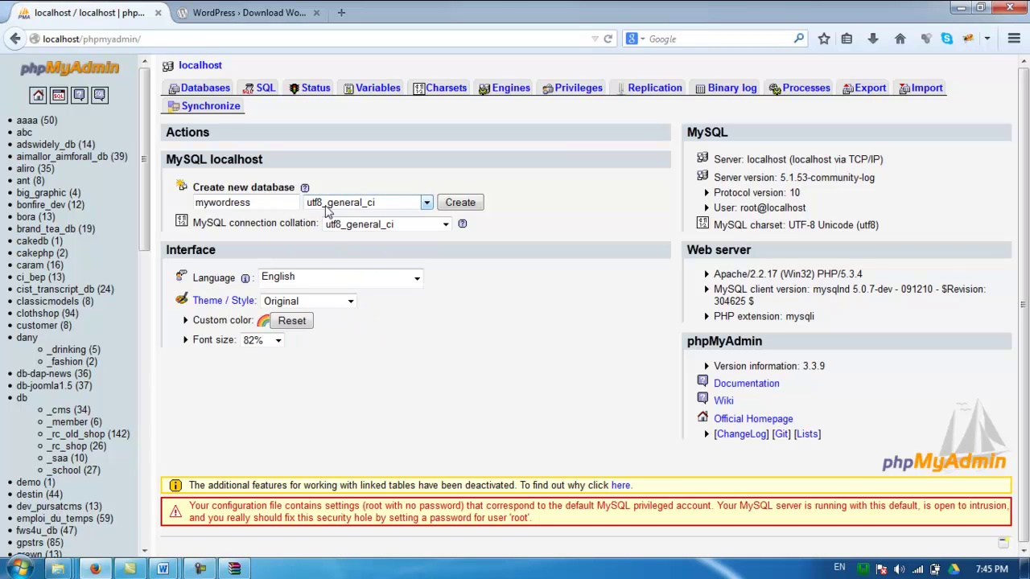
pyautogui.click(463, 203)
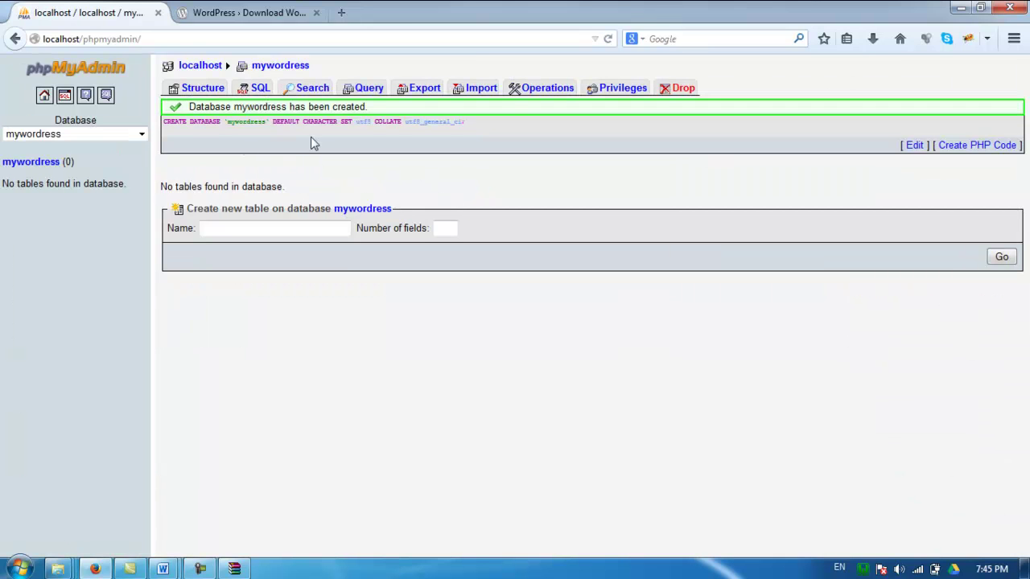
pyautogui.moveTo(317, 69); pyautogui.dragTo(259, 73)
pyautogui.hotkey('ctrl', 'c')
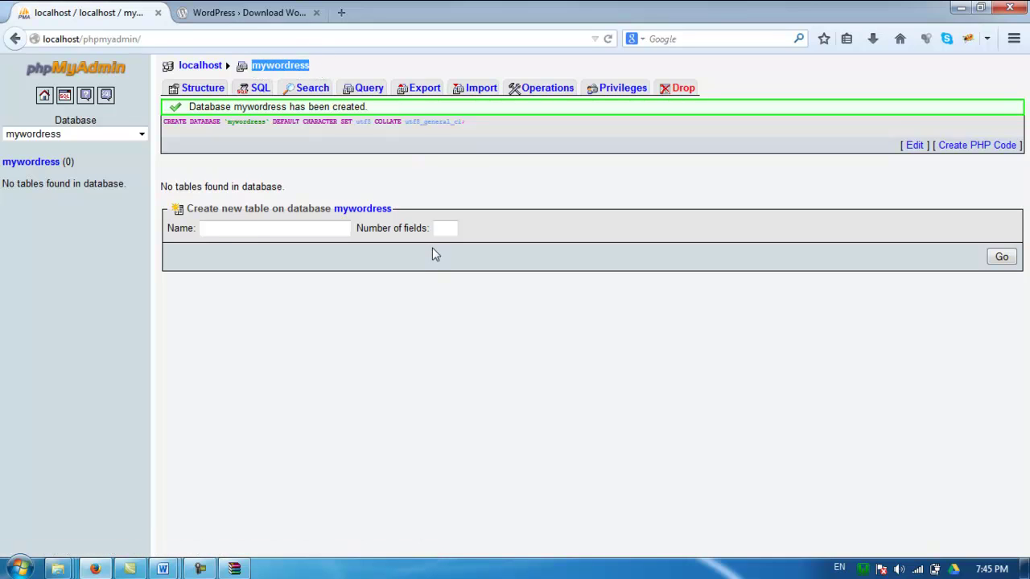
# Load localhost and open the mywordpress project listed under Your Projects
pyautogui.click(234, 8)
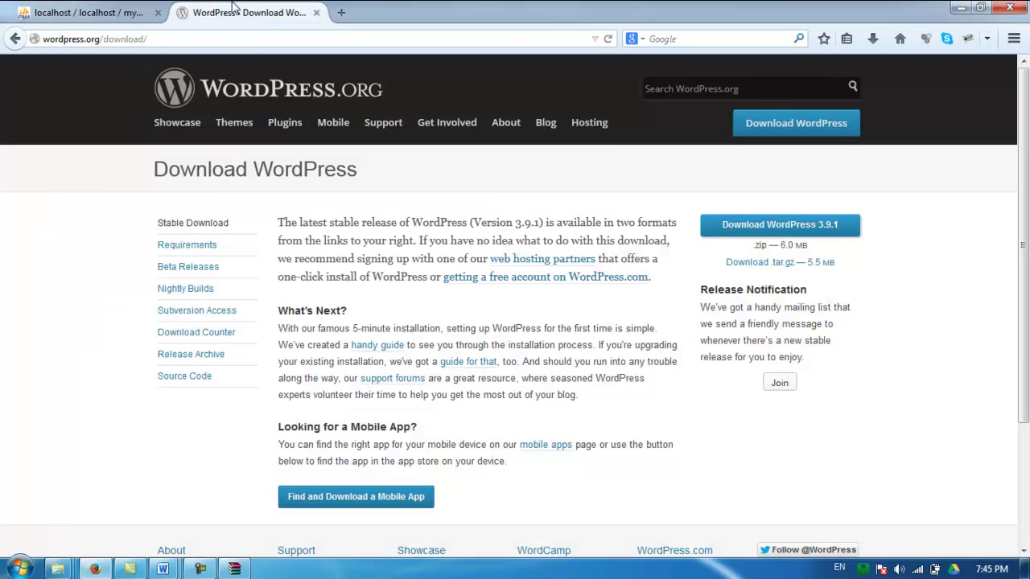
pyautogui.click(224, 35)
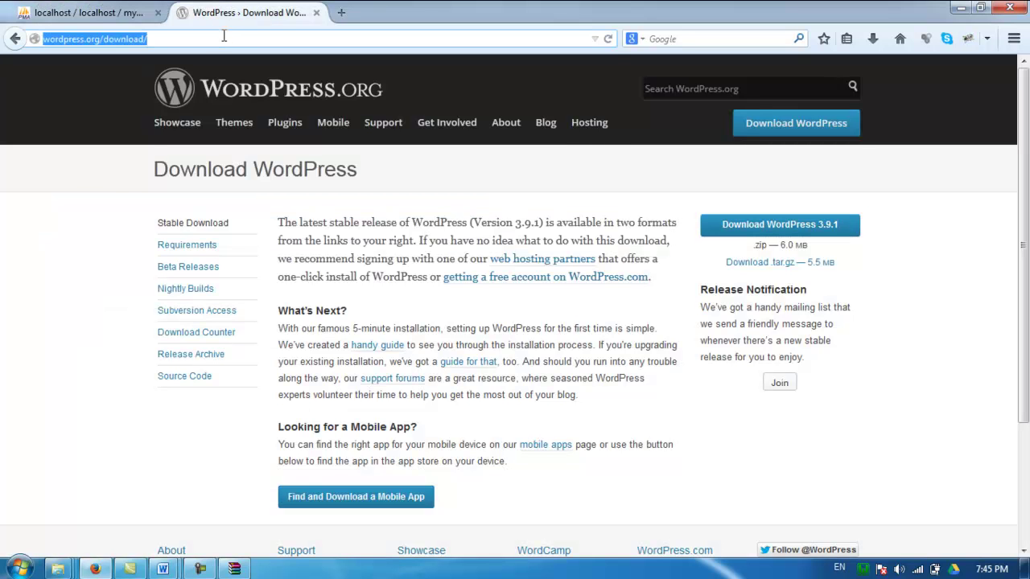
pyautogui.write('localhost')
pyautogui.press('Return')
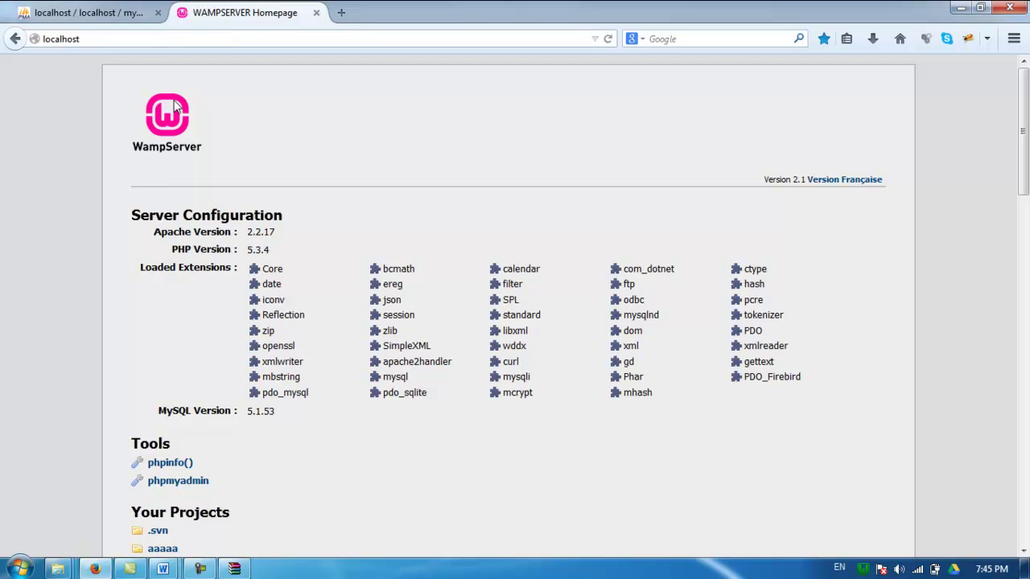
pyautogui.scroll(-10, 265, 261)
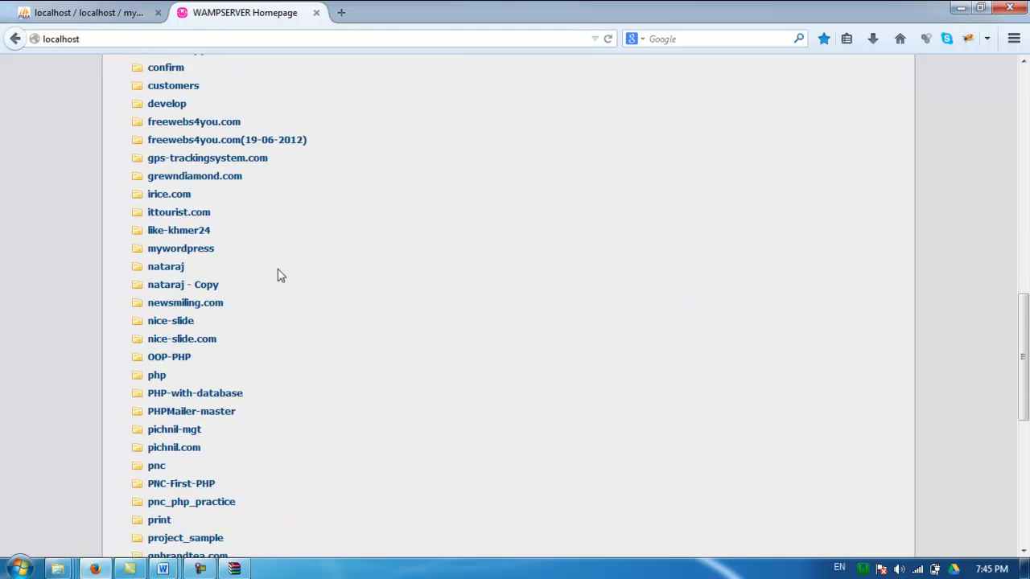
pyautogui.scroll(-3, 279, 277)
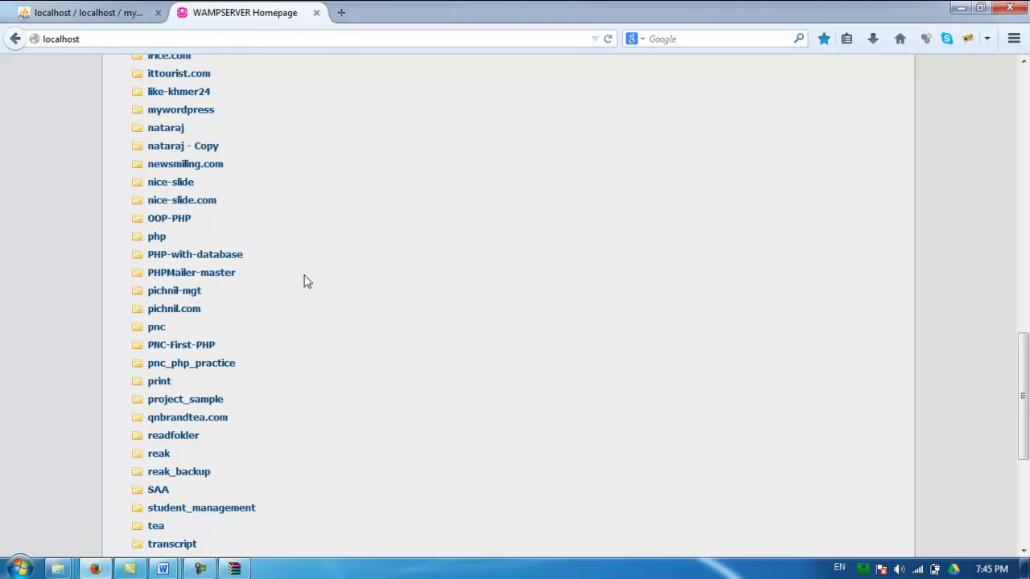
pyautogui.rightClick(220, 112)
pyautogui.click(219, 112)
pyautogui.click(200, 117)
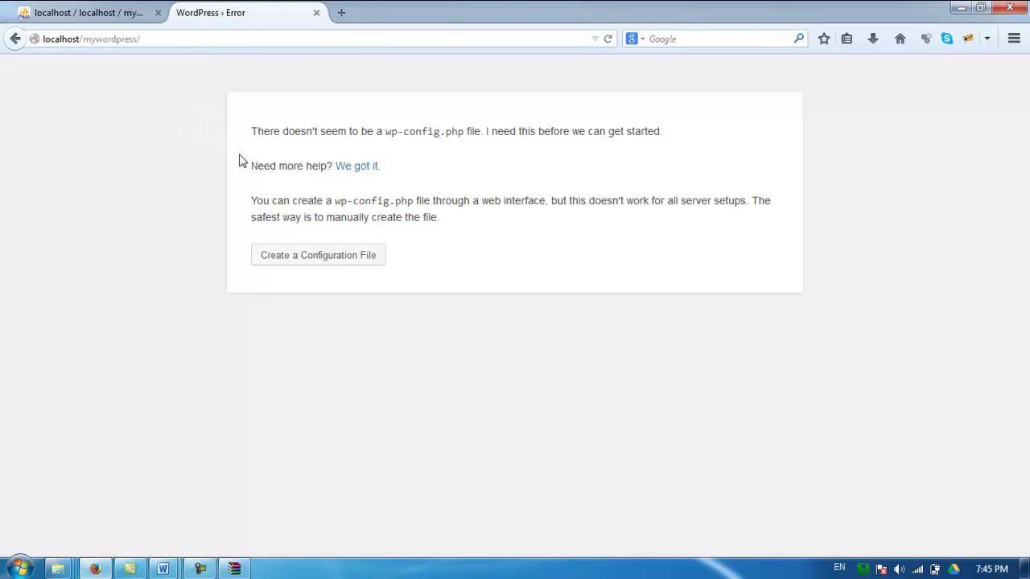
# Start creating wp-config.php and paste mywordress into the Database Name field
pyautogui.click(311, 264)
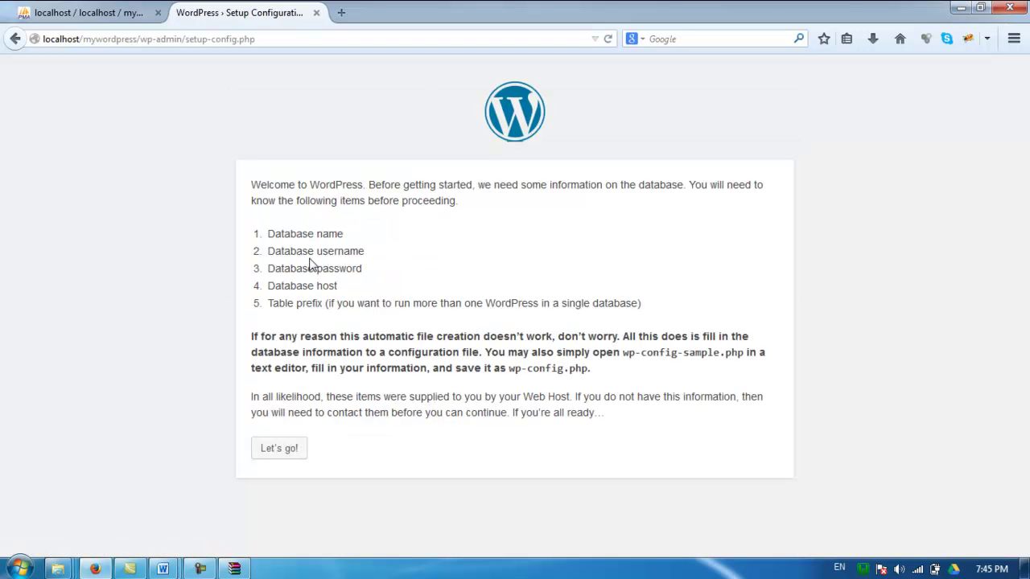
pyautogui.click(283, 451)
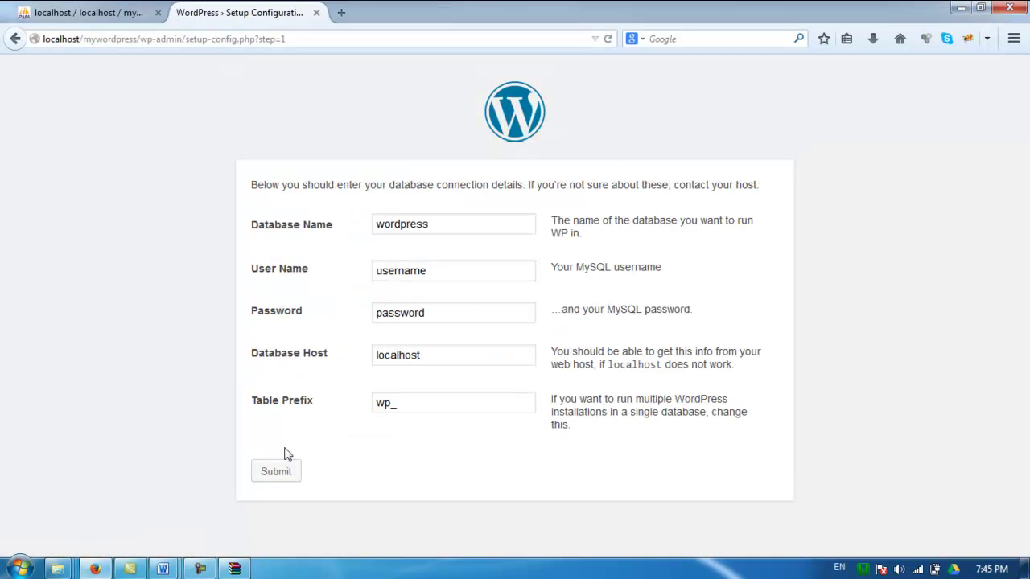
pyautogui.moveTo(463, 223); pyautogui.dragTo(378, 227)
pyautogui.hotkey('ctrl', 'v')
pyautogui.click(84, 12)
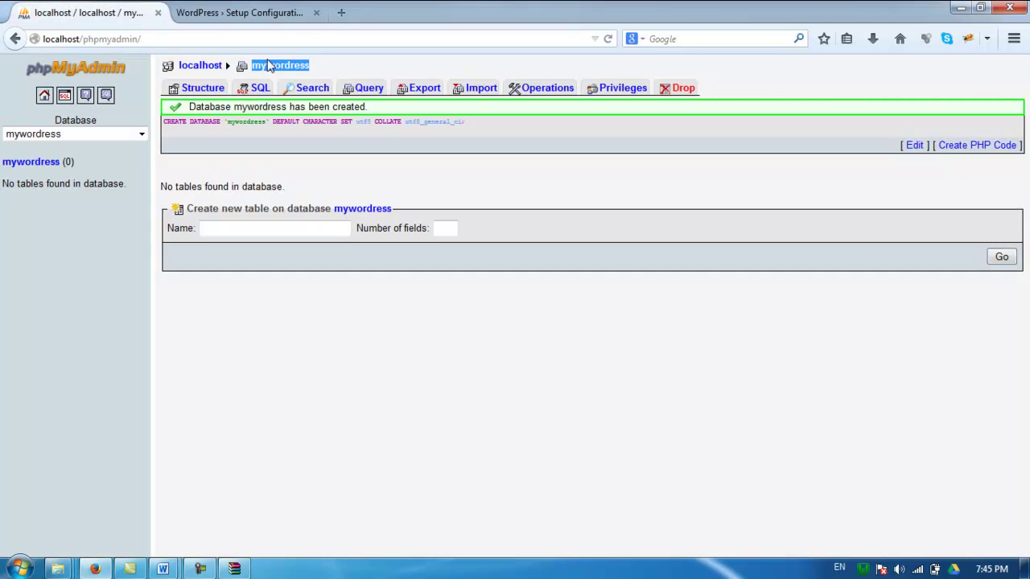
pyautogui.click(245, 12)
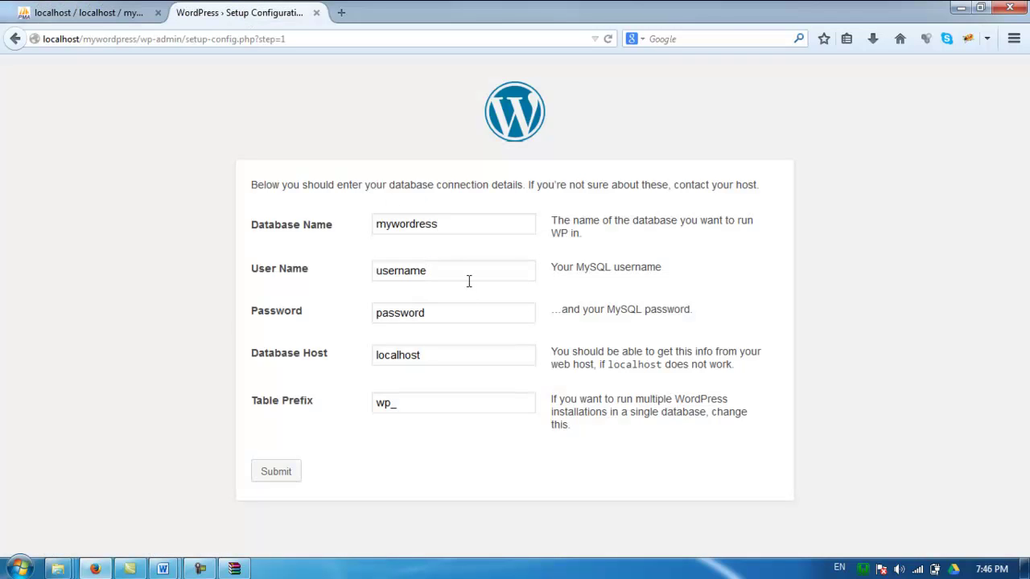
# Submit user root, blank password, prefix myw_ and database name mywordress123
pyautogui.moveTo(450, 278); pyautogui.dragTo(363, 286)
pyautogui.write('root')
pyautogui.press('Tab')
pyautogui.press('BackSpace')
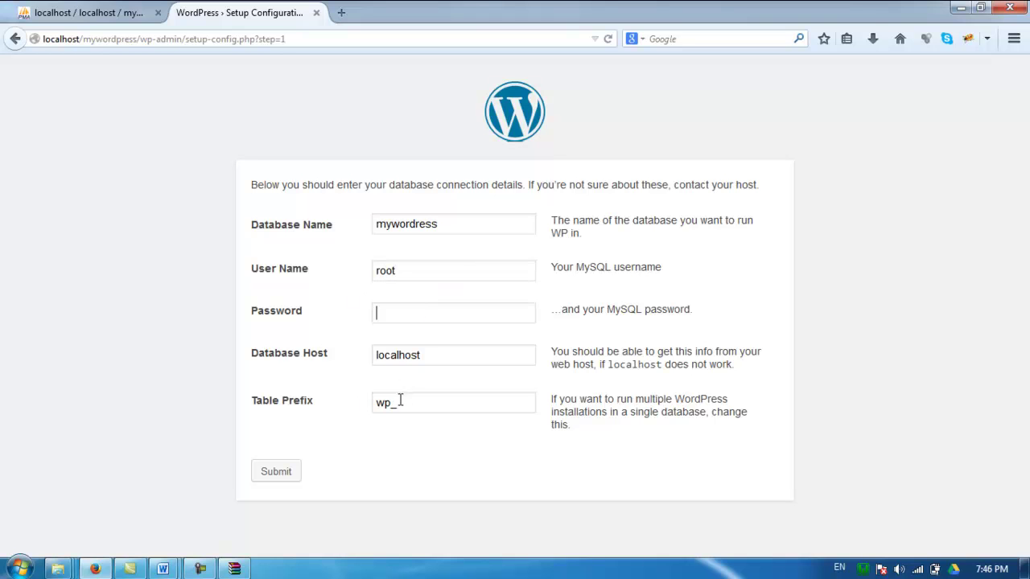
pyautogui.moveTo(391, 403); pyautogui.dragTo(375, 403)
pyautogui.write('myw')
pyautogui.click(424, 402)
pyautogui.moveTo(440, 224); pyautogui.dragTo(457, 225)
pyautogui.press('BackSpace')
pyautogui.click(278, 473)
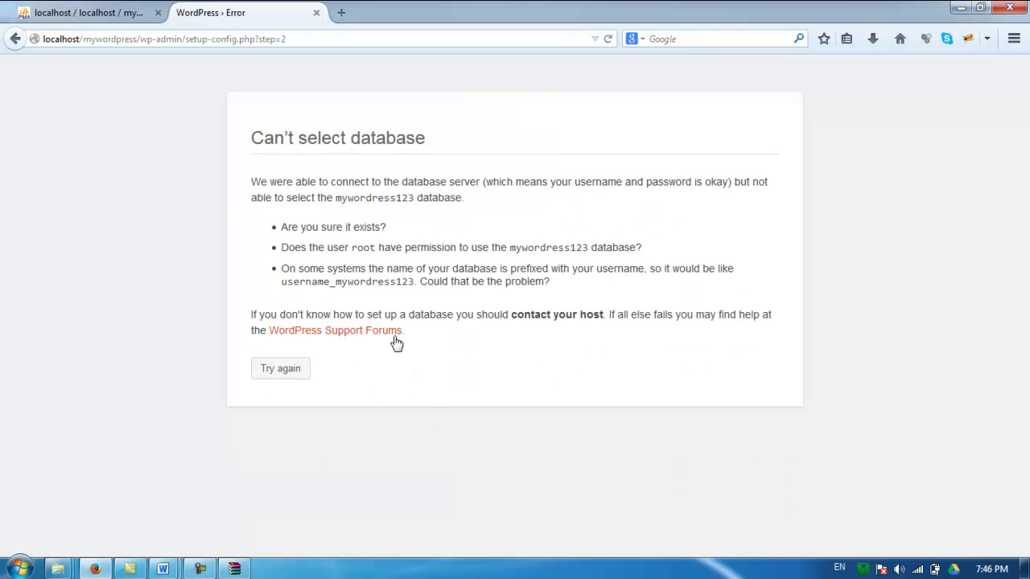
# Return to the form and delete the trailing 123, leaving database name mywordress
pyautogui.click(296, 370)
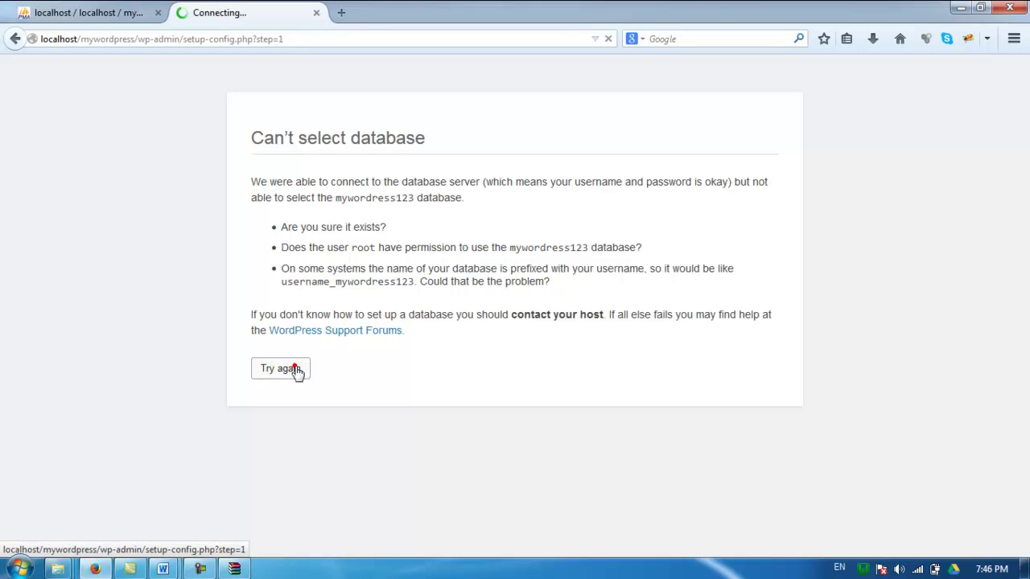
pyautogui.moveTo(440, 223); pyautogui.dragTo(520, 225)
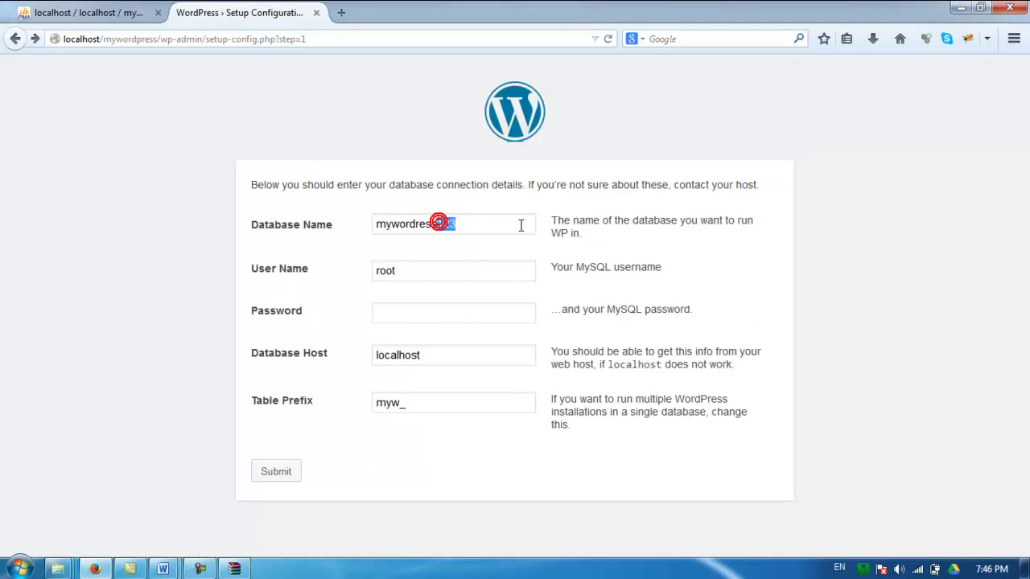
pyautogui.press('BackSpace')
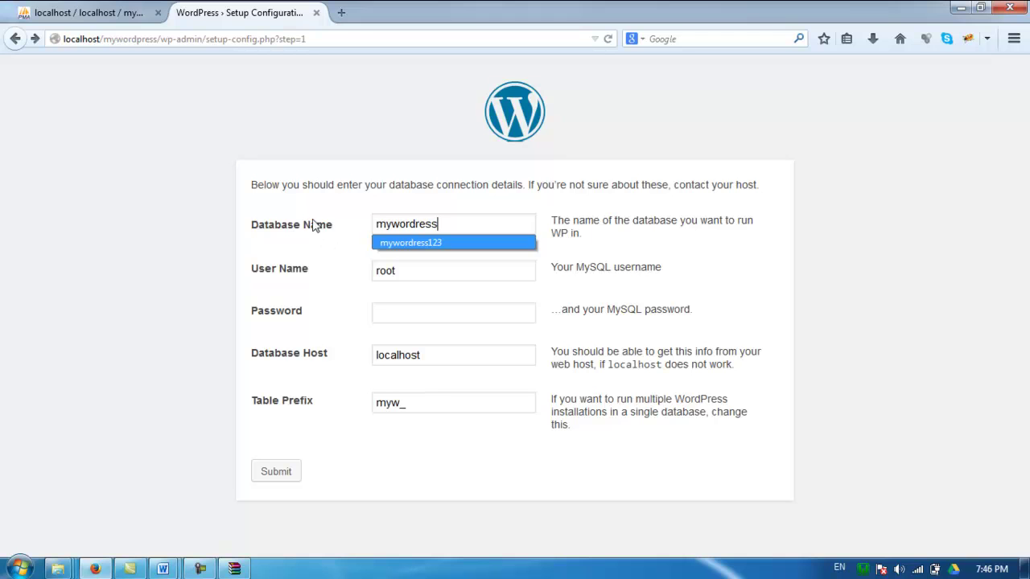
pyautogui.doubleClick(314, 225)
# Review the user root, empty password and myw_ prefix, then resubmit the details
pyautogui.click(282, 268)
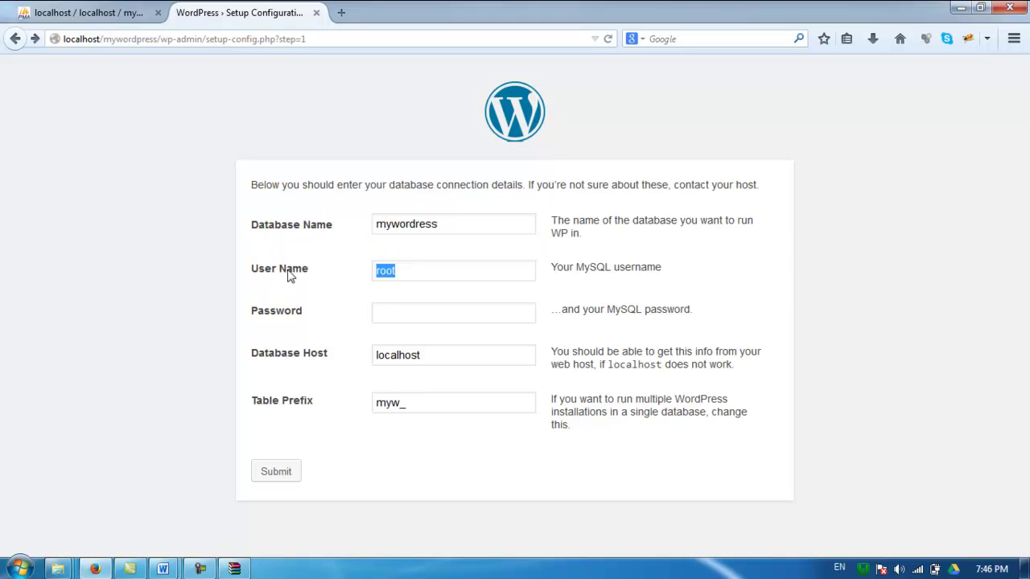
pyautogui.click(276, 313)
pyautogui.moveTo(275, 355); pyautogui.dragTo(318, 355)
pyautogui.click(290, 402)
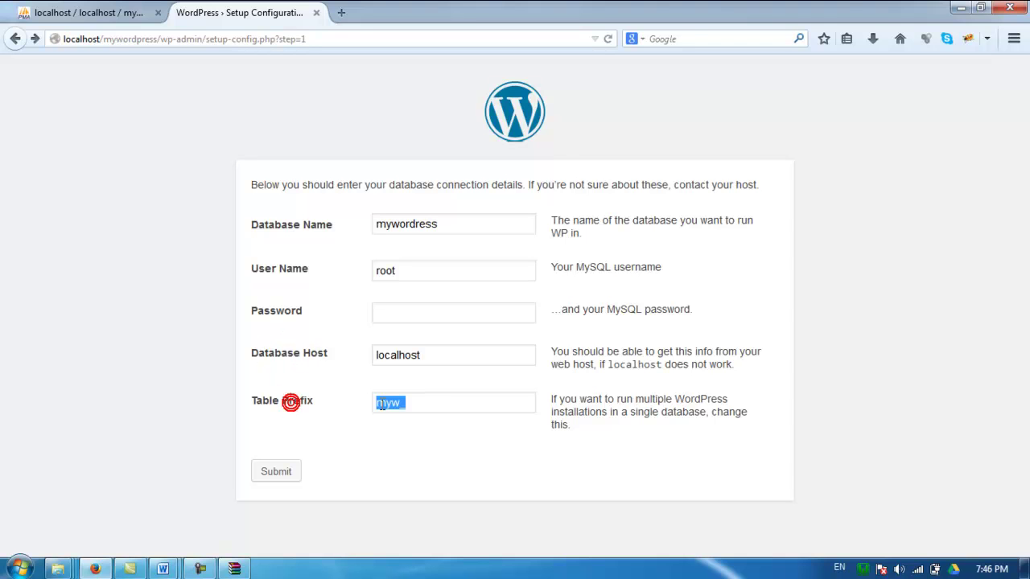
pyautogui.click(402, 405)
pyautogui.click(399, 403)
pyautogui.click(398, 404)
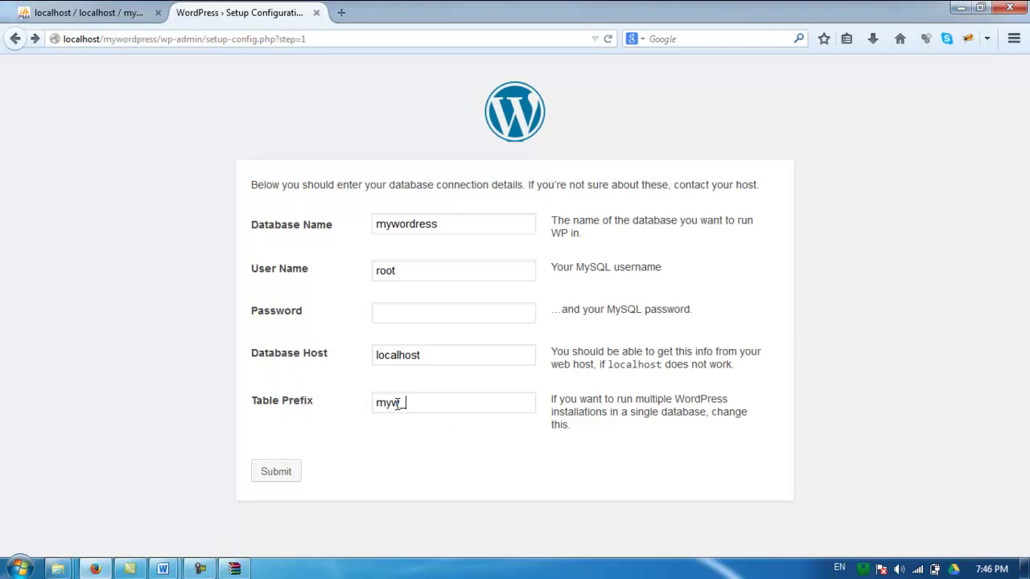
pyautogui.doubleClick(442, 224)
pyautogui.click(443, 225)
pyautogui.click(275, 473)
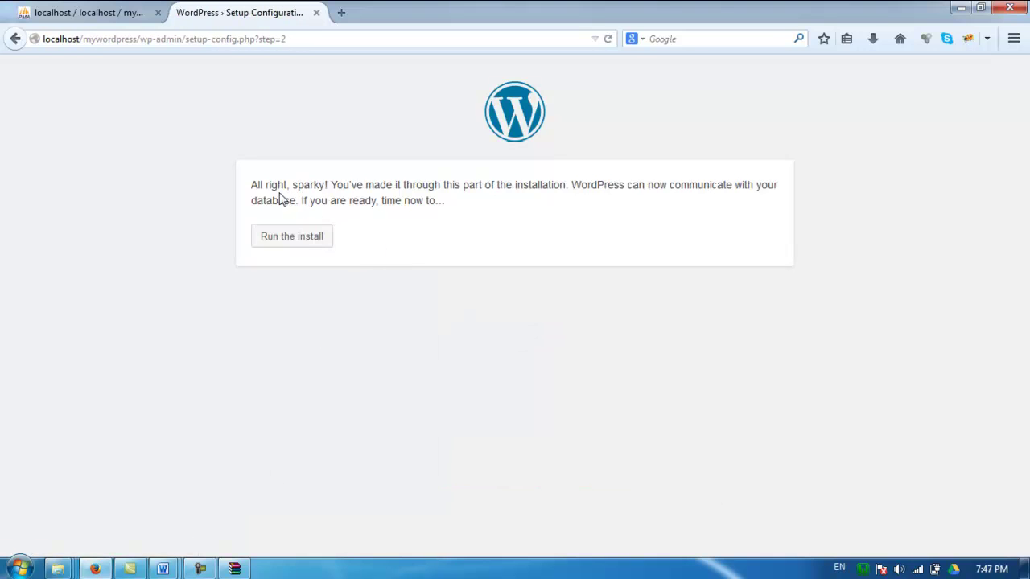
# Start the installation and enter the site title 'The WordPress Site'
pyautogui.click(289, 242)
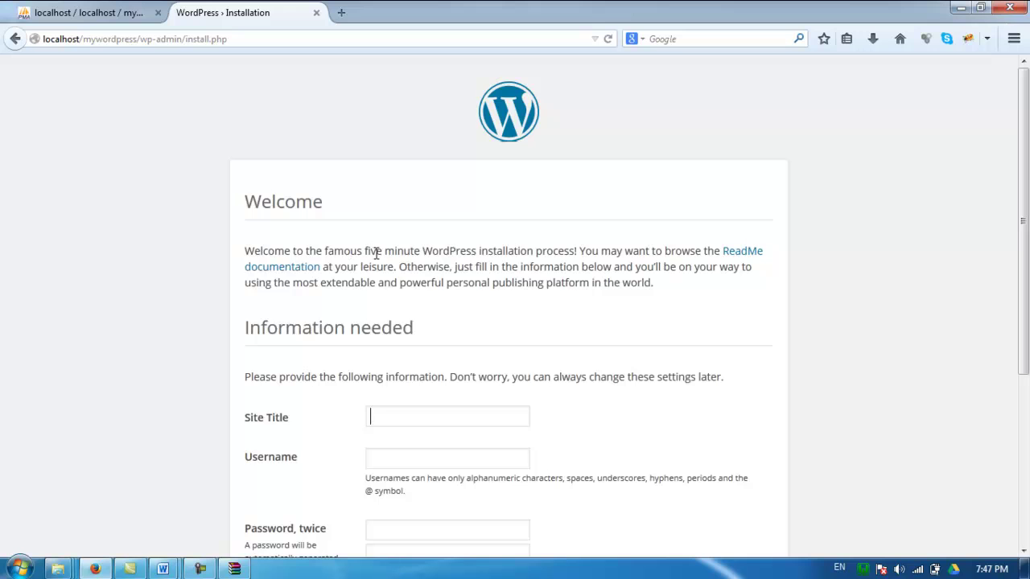
pyautogui.scroll(-4, 376, 252)
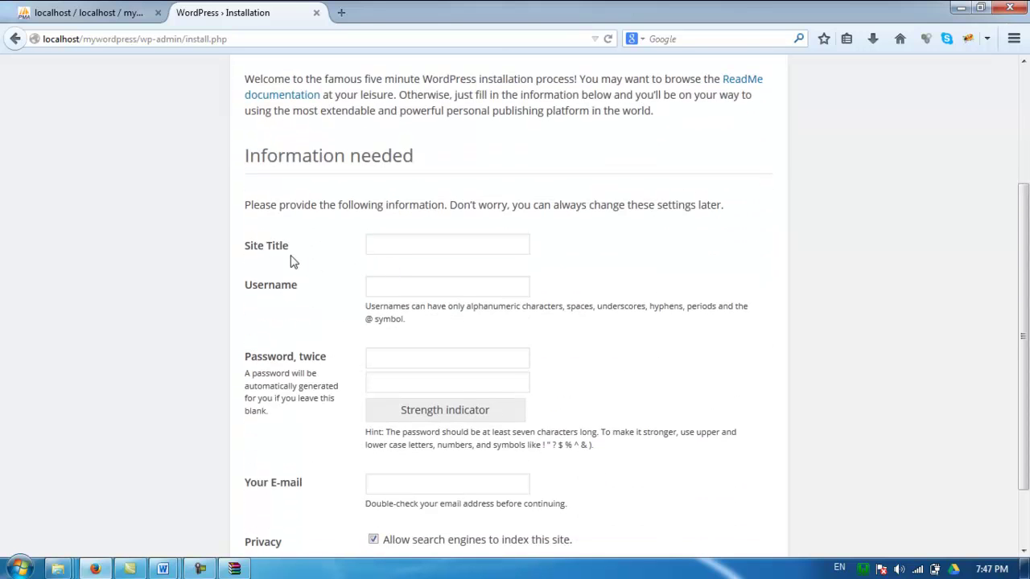
pyautogui.moveTo(247, 250); pyautogui.dragTo(289, 252)
pyautogui.click(396, 241)
pyautogui.write('The Wordpres')
pyautogui.press('BackSpace')
pyautogui.press('BackSpace')
pyautogui.press('BackSpace')
pyautogui.press('BackSpace')
pyautogui.write('pre')
pyautogui.press('BackSpace')
pyautogui.press('BackSpace')
pyautogui.press('BackSpace')
pyautogui.write('Press Site')
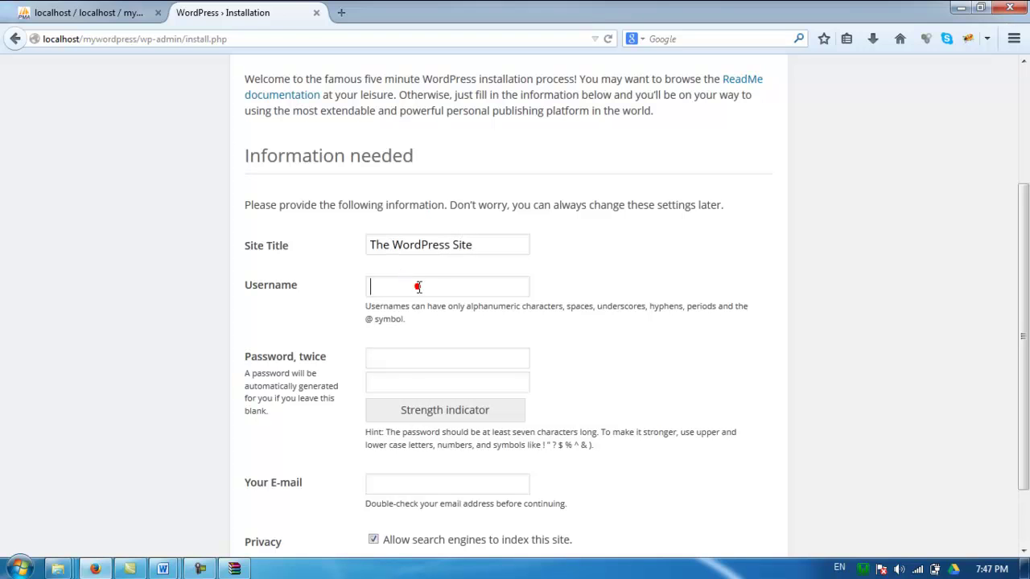
# Enter an admin username and the same password in both password fields
pyautogui.click(418, 286)
pyautogui.write('myuser')
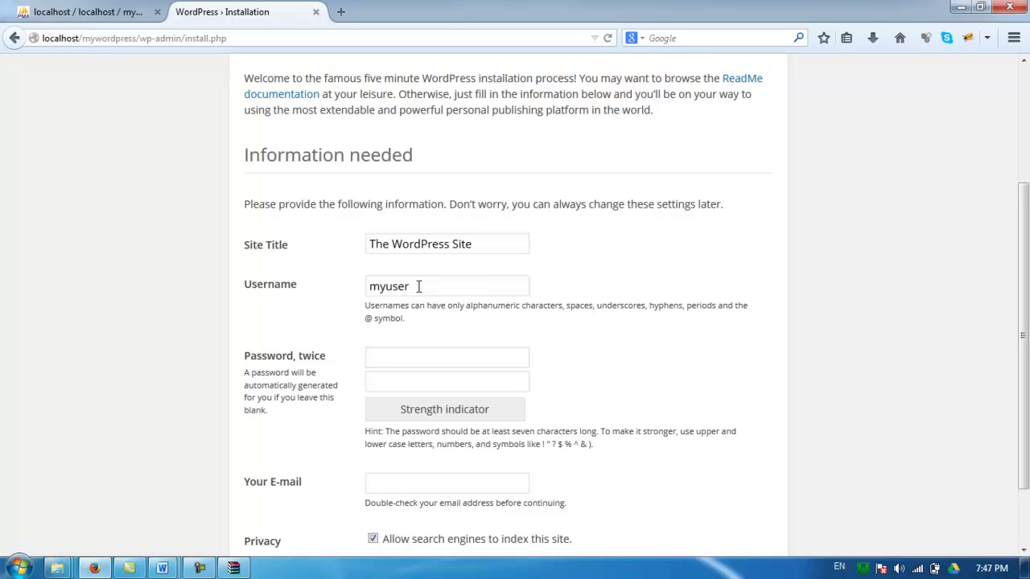
pyautogui.click(294, 359)
pyautogui.click(383, 357)
pyautogui.write('passwo')
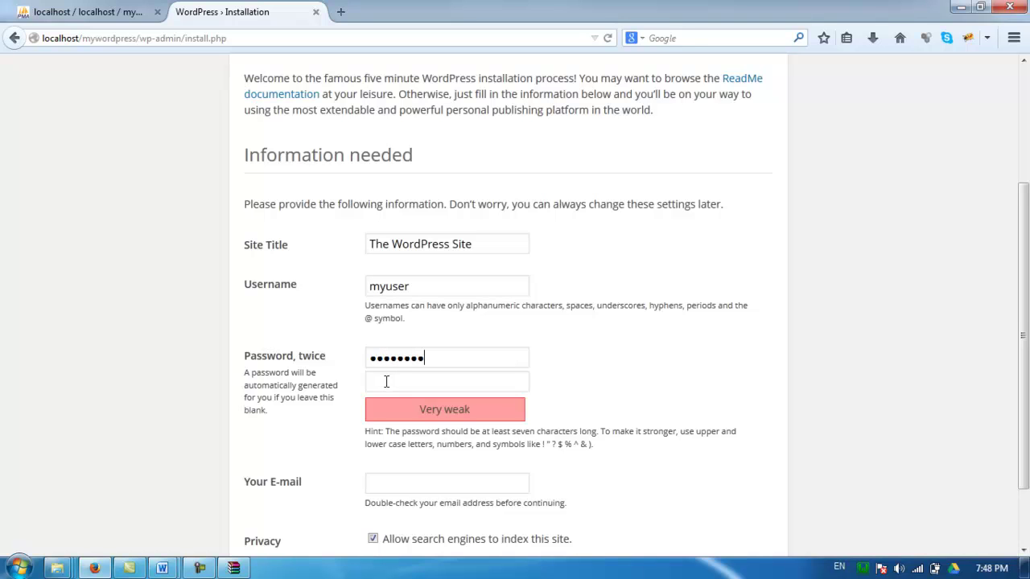
pyautogui.click(415, 378)
pyautogui.write('pw')
# Fill in the admin e-mail address field
pyautogui.scroll(-2, 446, 402)
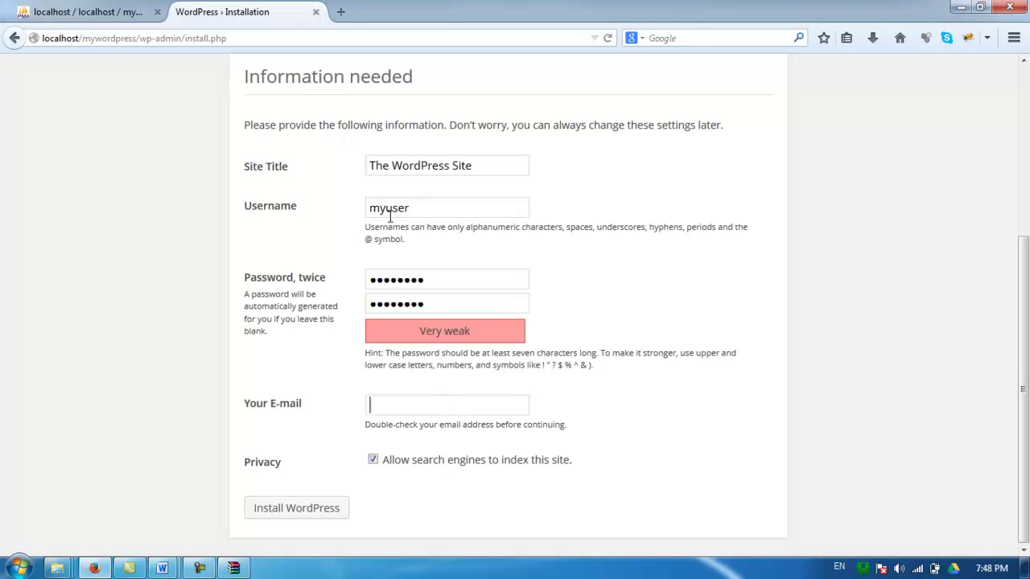
pyautogui.click(419, 405)
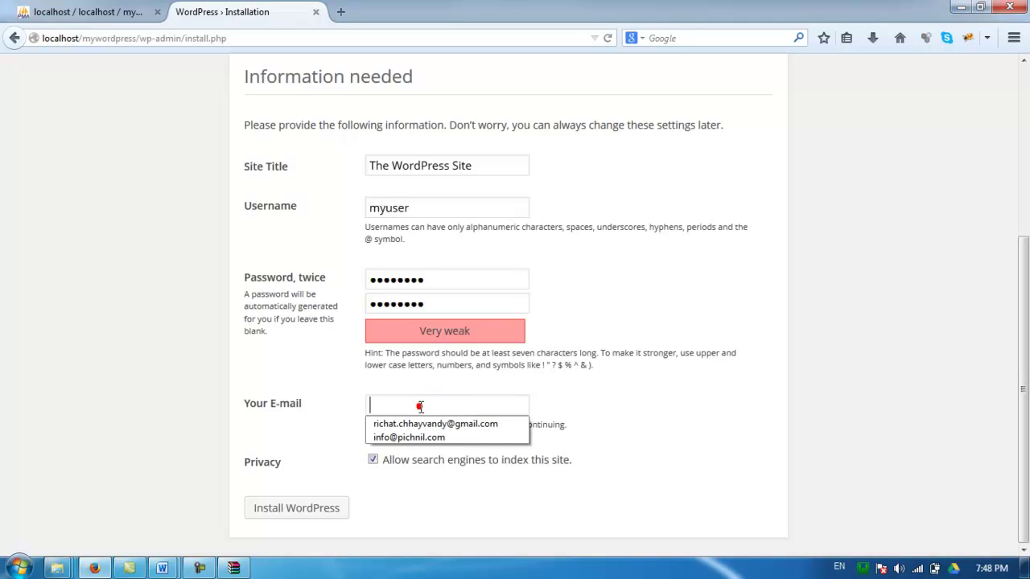
pyautogui.click(420, 406)
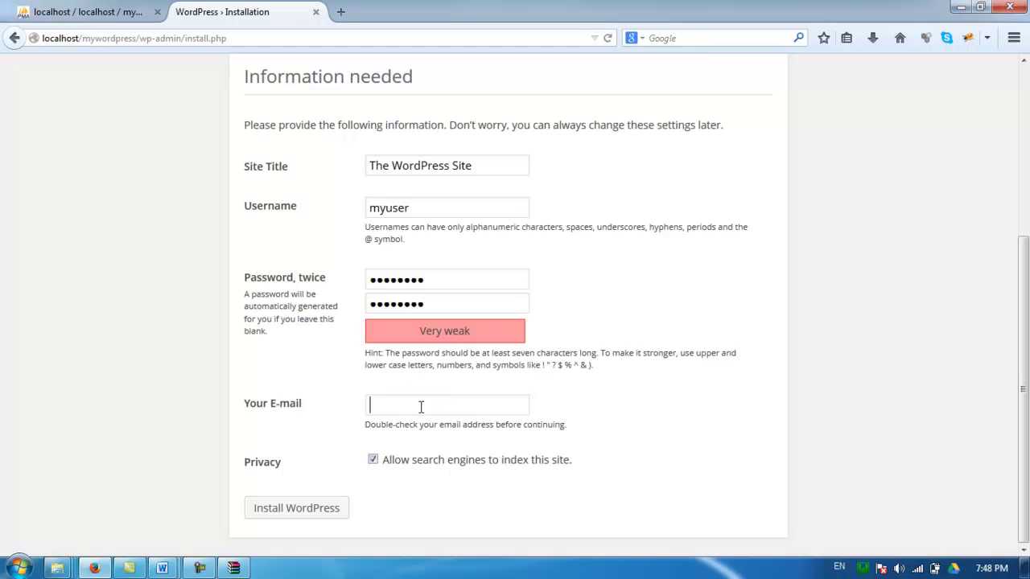
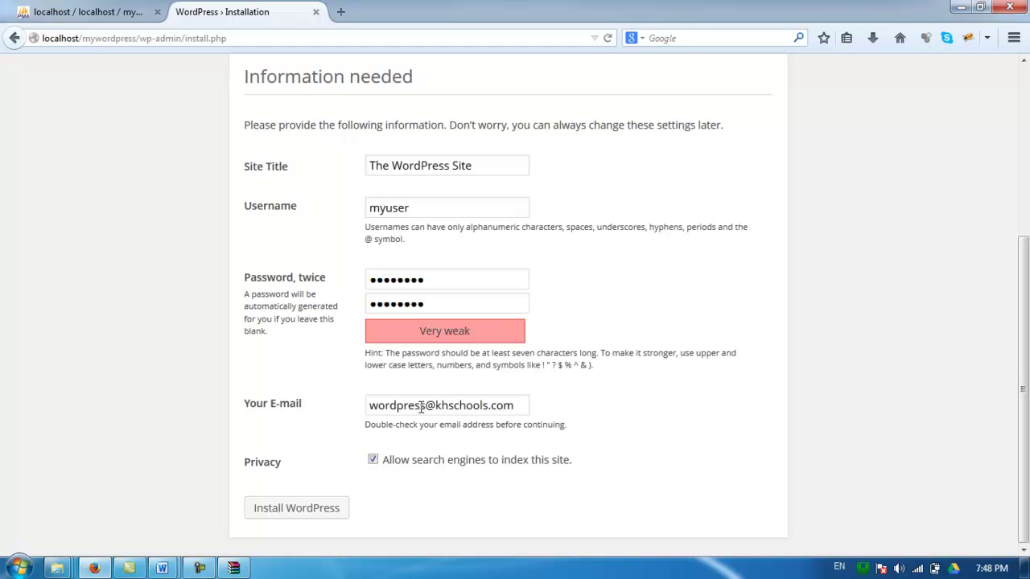
# Leave search engine indexing allowed and run Install WordPress
pyautogui.click(399, 461)
pyautogui.click(401, 465)
pyautogui.click(396, 463)
pyautogui.click(333, 508)
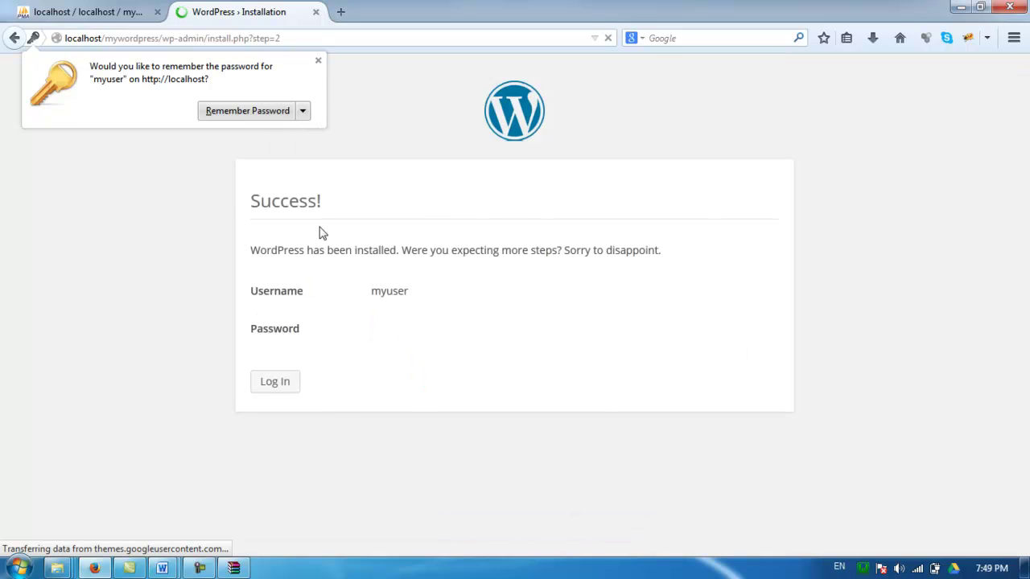
# Dismiss Firefox's remember-password prompt and go from the Success page to the login page
pyautogui.click(318, 61)
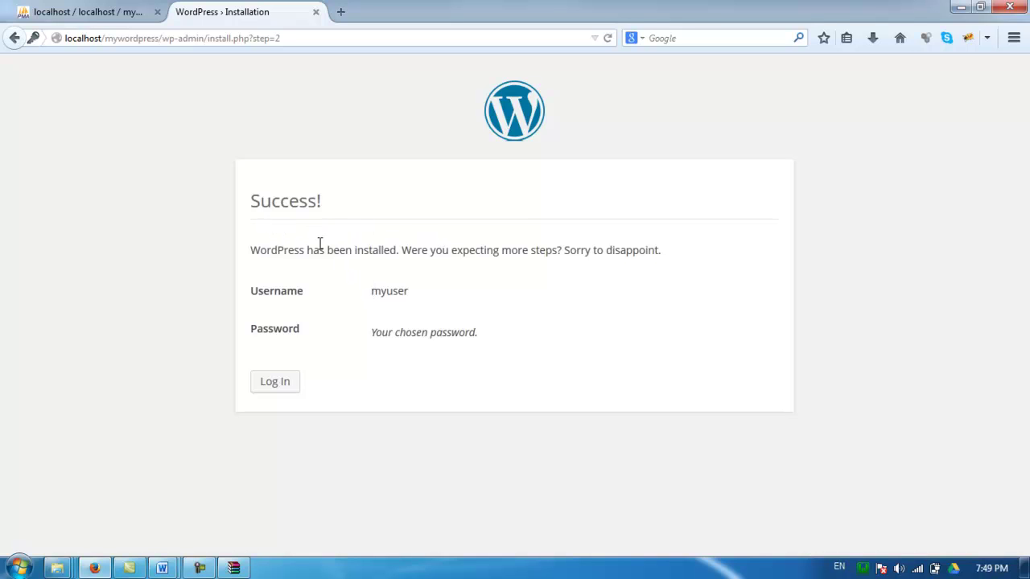
pyautogui.moveTo(255, 249); pyautogui.dragTo(396, 250)
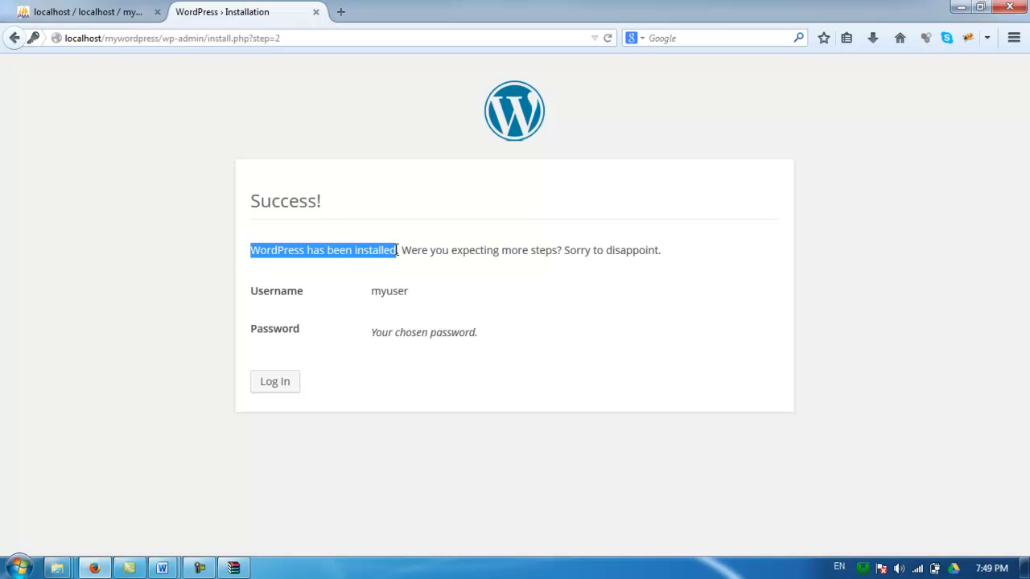
pyautogui.click(288, 385)
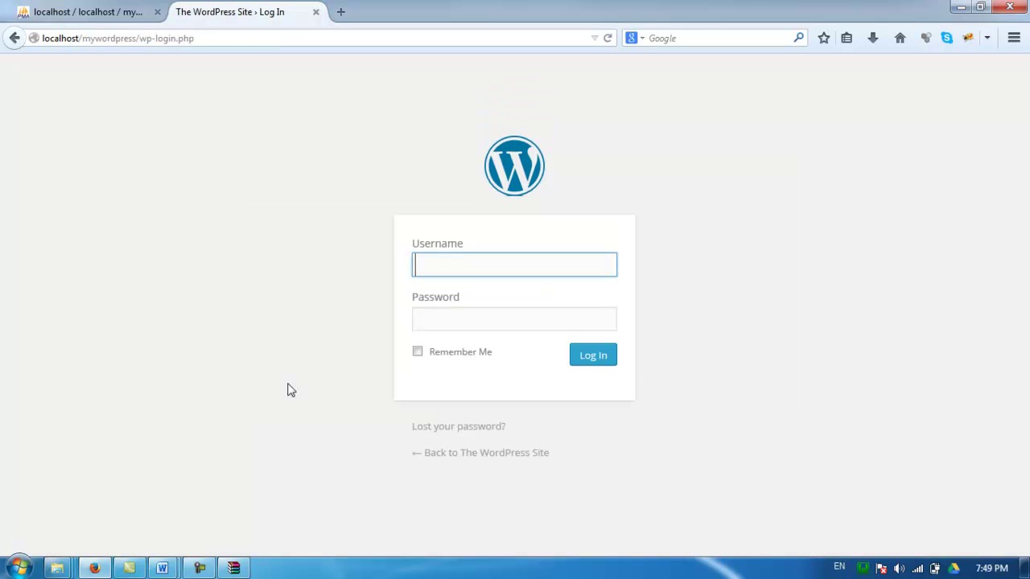
# Sign in with the admin username and password, declining to save the password
pyautogui.click(451, 269)
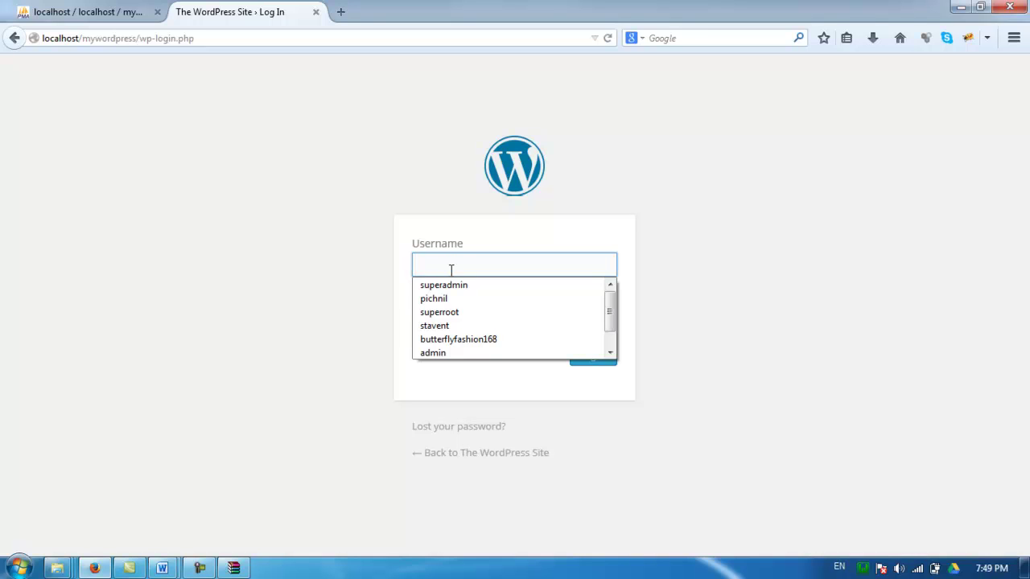
pyautogui.write('m')
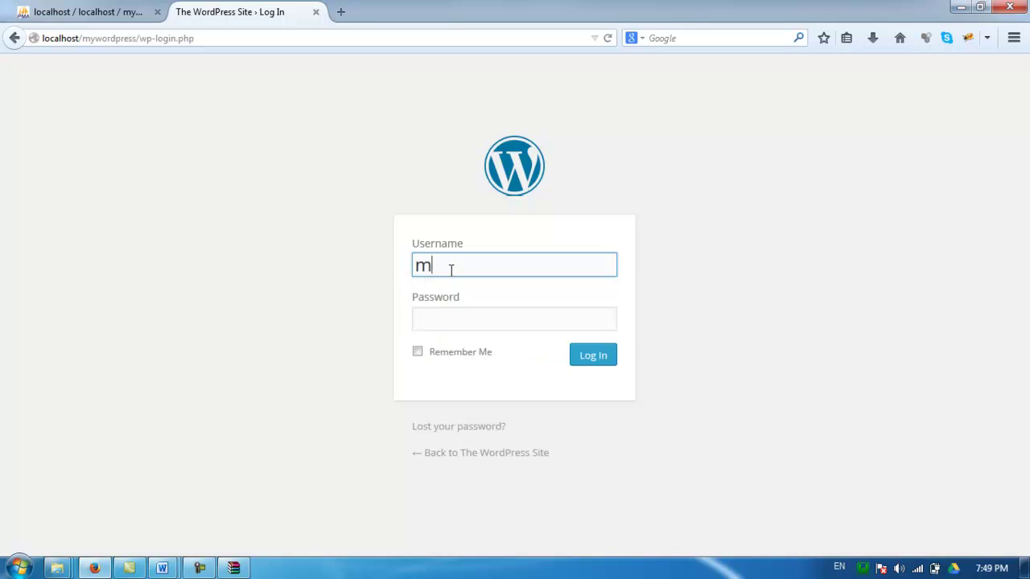
pyautogui.write('yuser')
pyautogui.press('Tab')
pyautogui.write('••••••••')
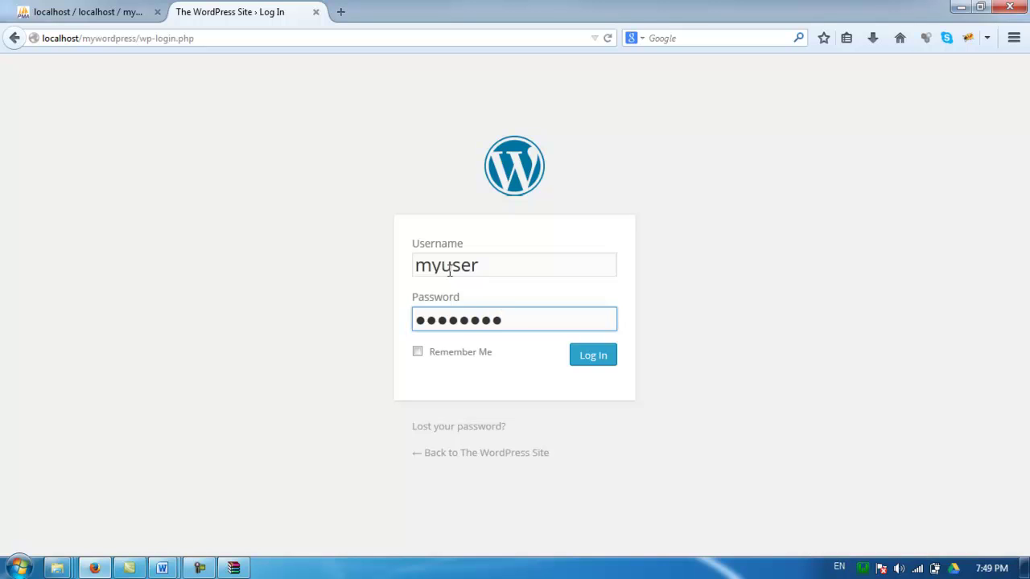
pyautogui.click(598, 356)
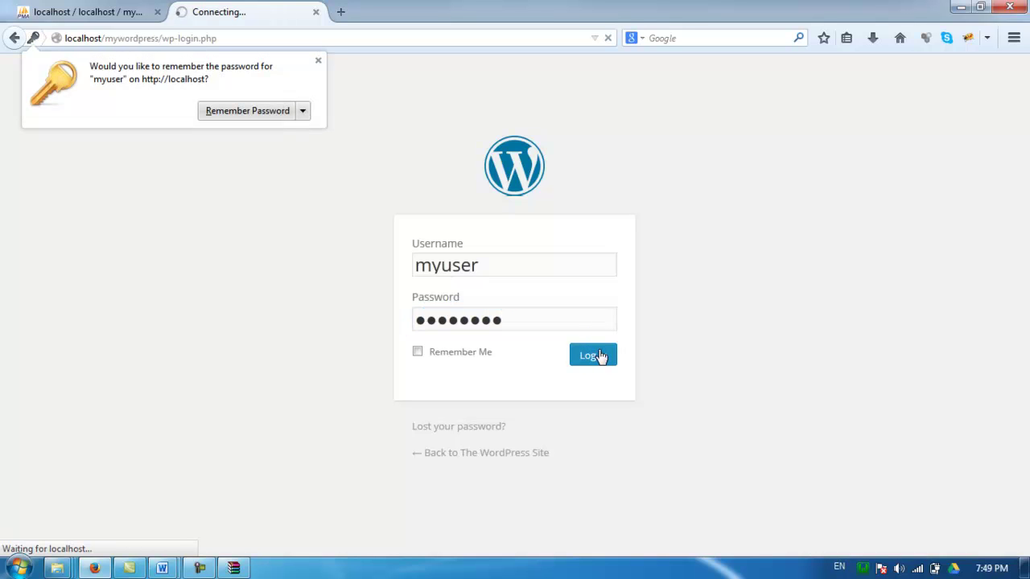
pyautogui.click(318, 61)
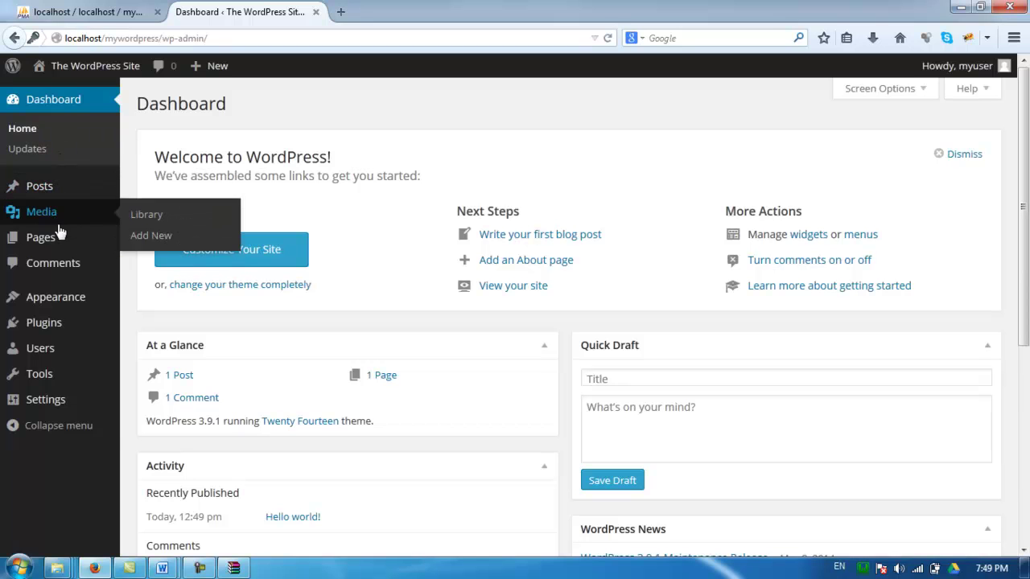
# Let the Dashboard load, look over the admin sidebar, then open a new browser tab
pyautogui.moveTo(51, 311)
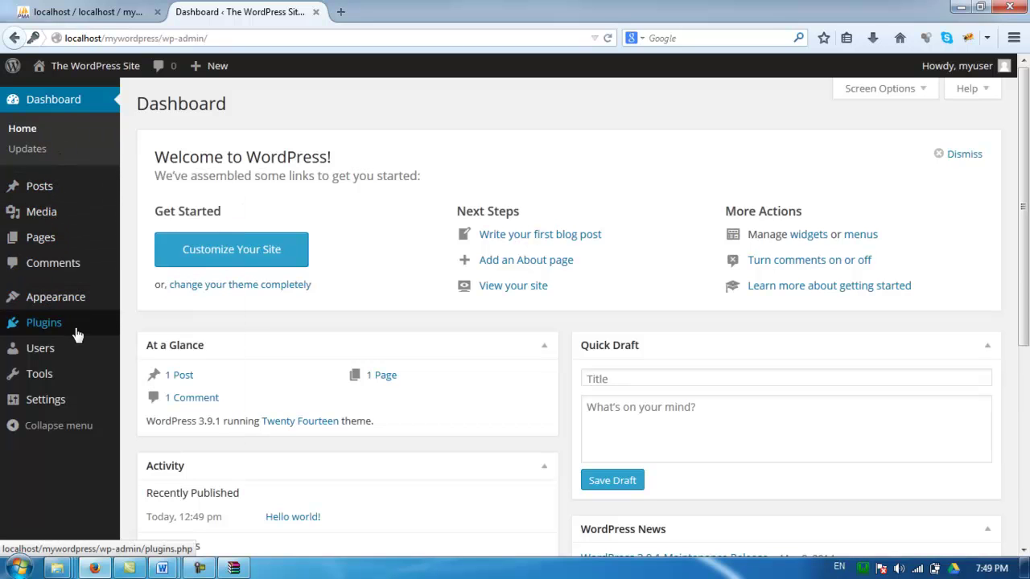
pyautogui.moveTo(68, 355)
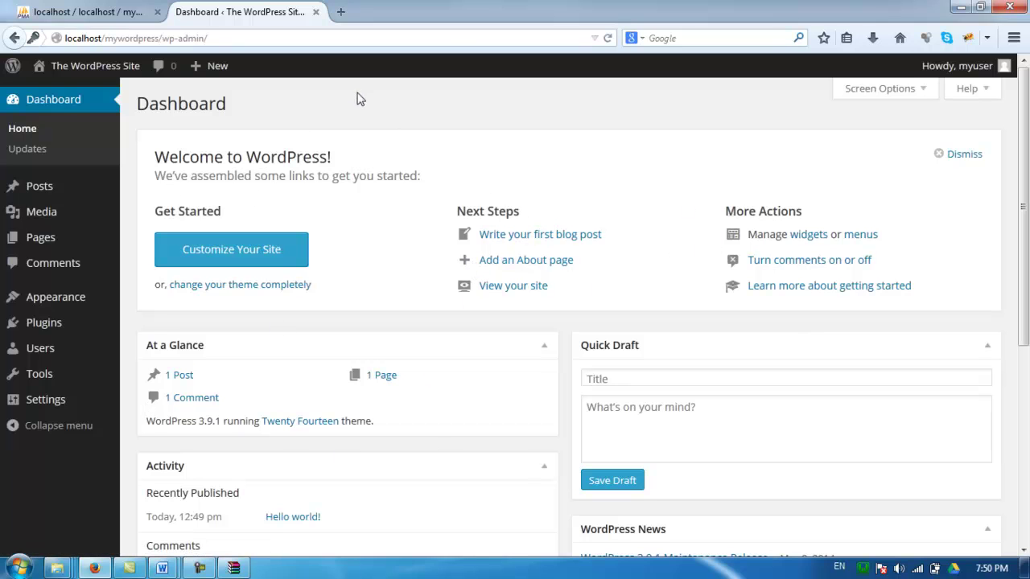
pyautogui.click(341, 13)
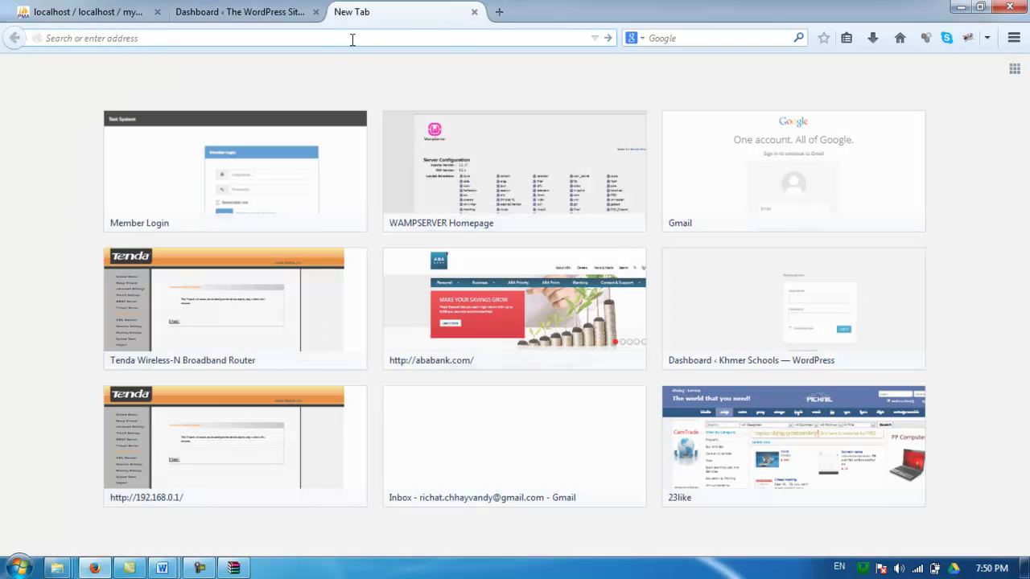
# Load localhost in the new tab and open the mywordpress project under Your Projects
pyautogui.write('localhost')
pyautogui.press('Return')
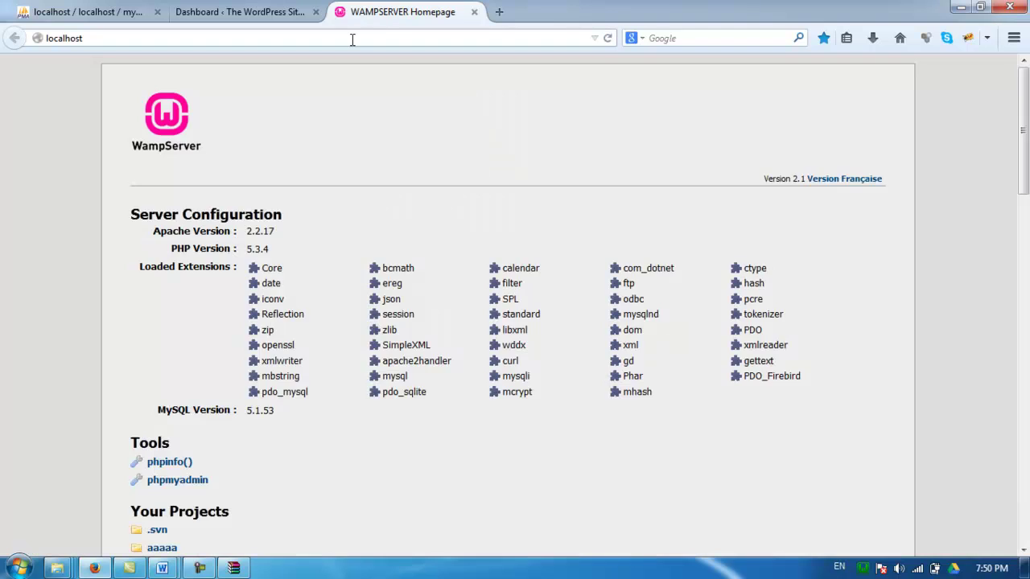
pyautogui.scroll(-5, 253, 269)
pyautogui.scroll(-4, 280, 349)
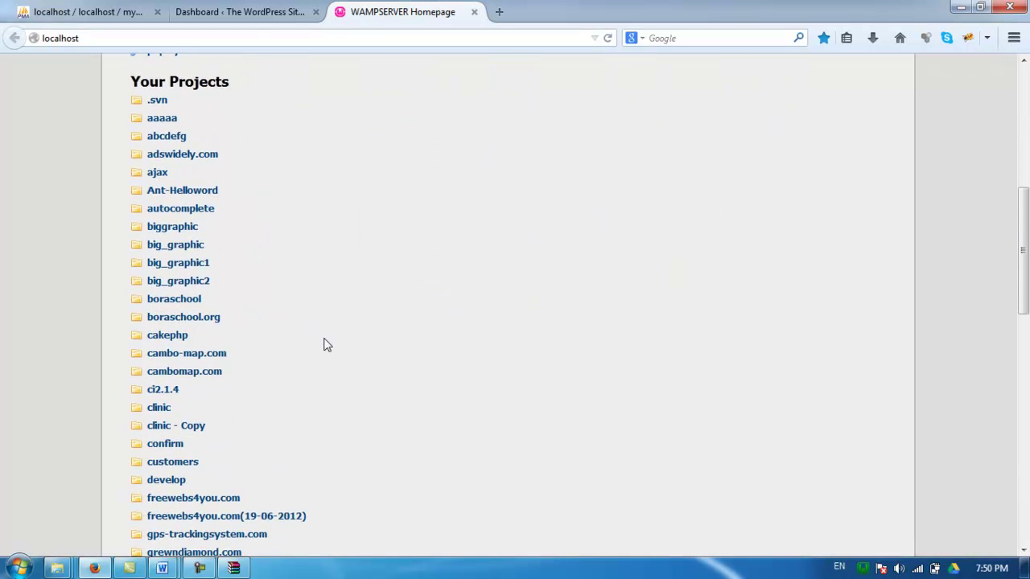
pyautogui.scroll(-2, 325, 345)
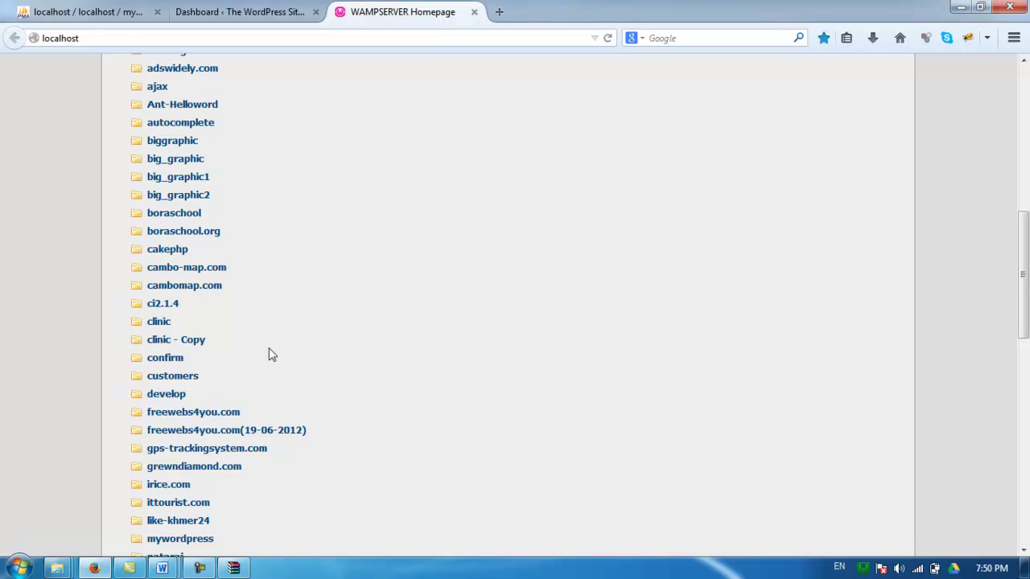
pyautogui.scroll(-6, 241, 330)
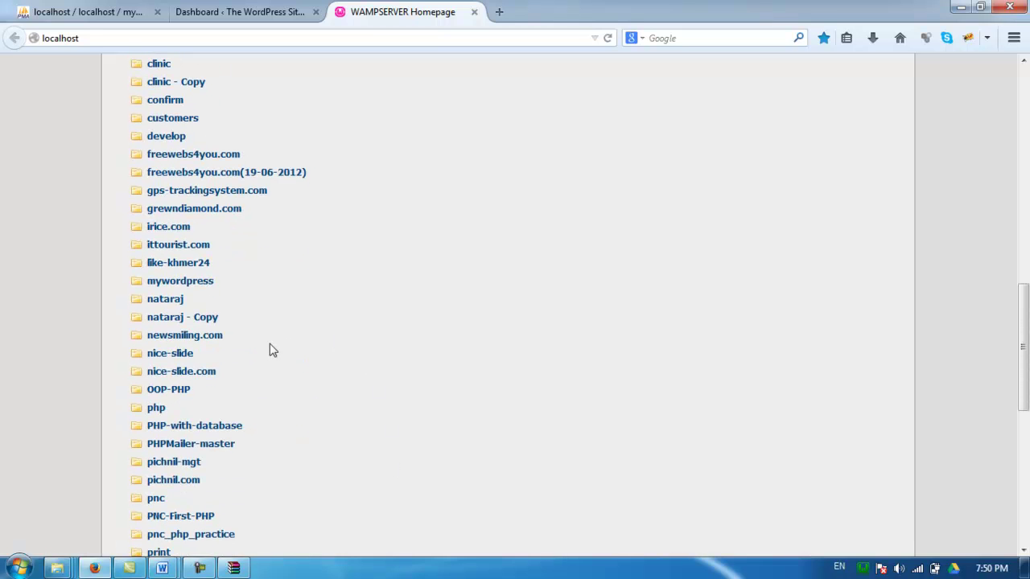
pyautogui.click(193, 285)
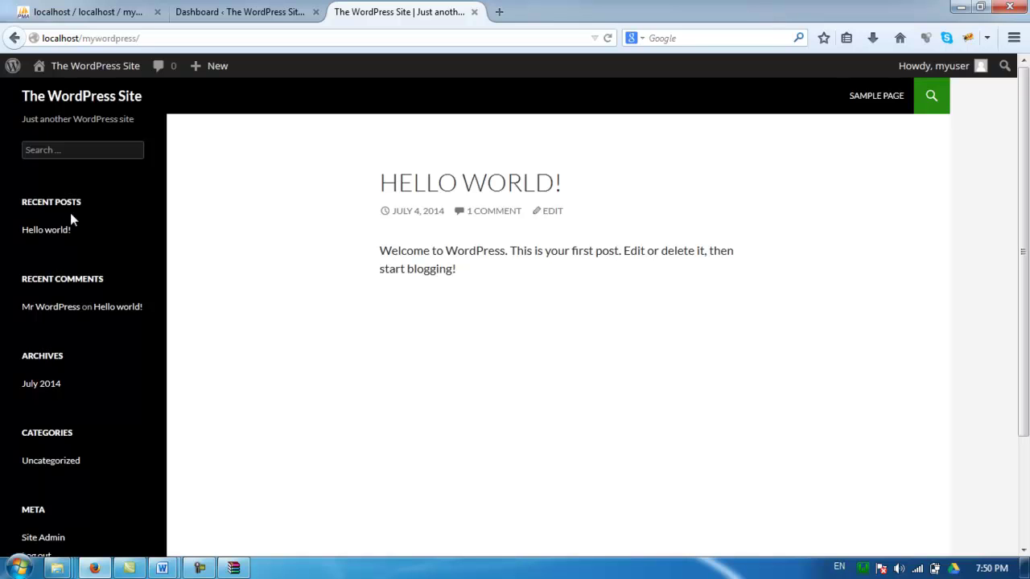
# Switch back to the WordPress Dashboard tab, toward Posts in the sidebar
pyautogui.click(262, 11)
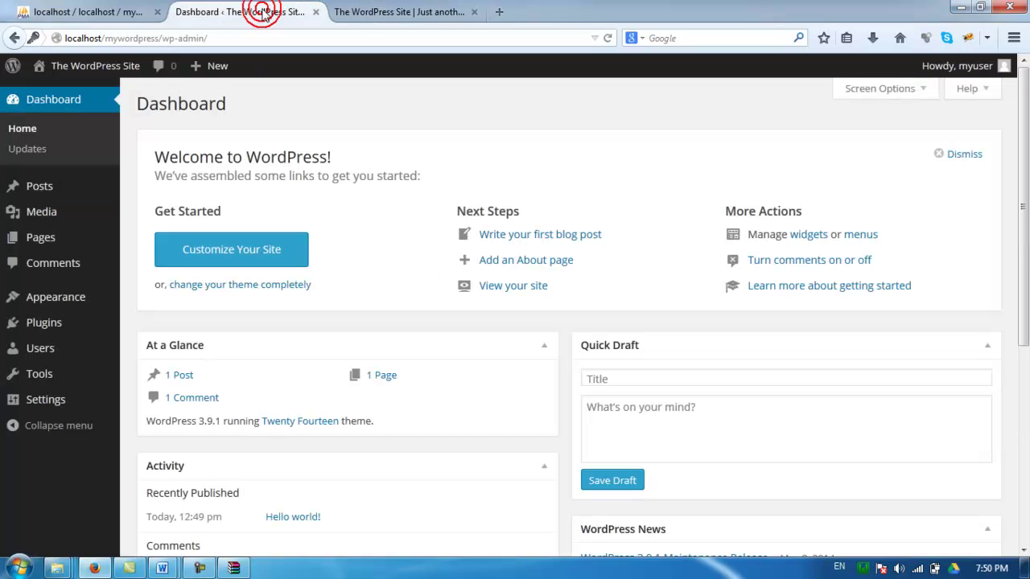
pyautogui.moveTo(14, 194)
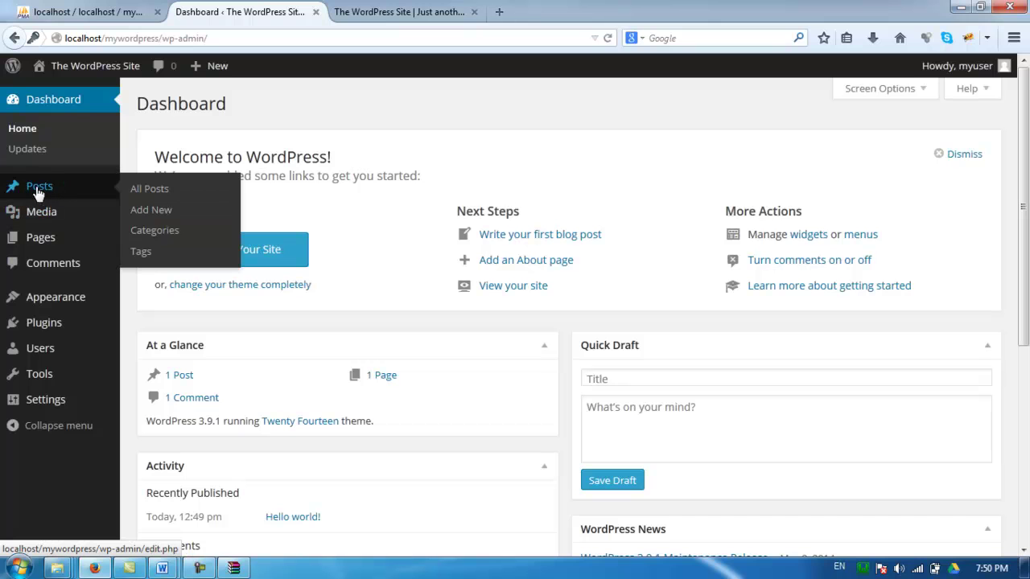